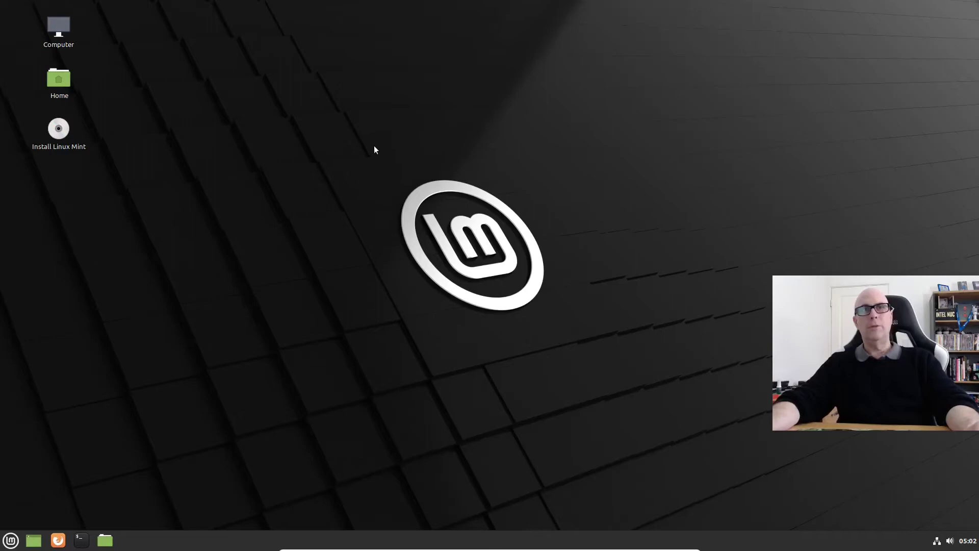
- Launch the Linux Mint installer, keep English and the English (US) keyboard, and choose 'Something else'
click(55, 130)
double_click(55, 130)
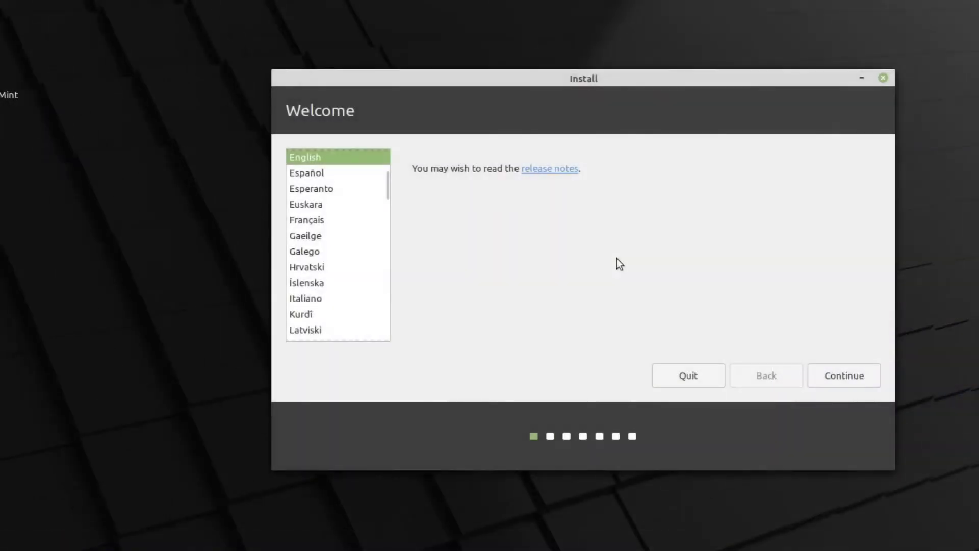
click(839, 375)
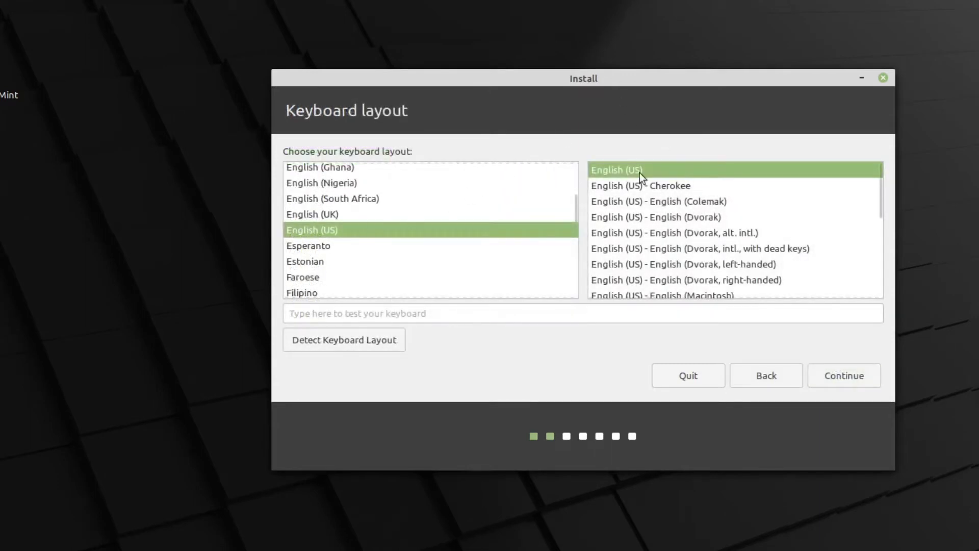
click(848, 370)
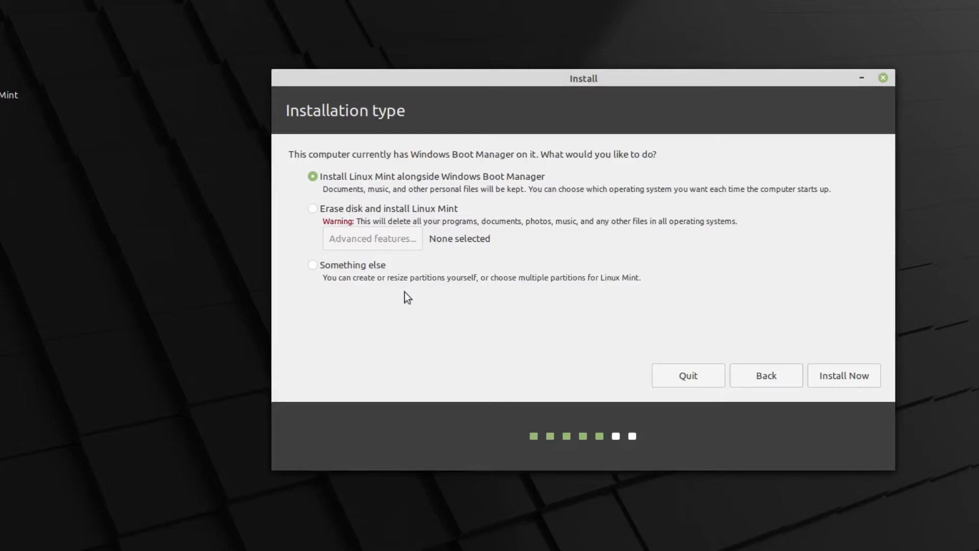
click(313, 265)
- Go to the manual partition editor and locate the 32212 MB free space in the table
click(843, 375)
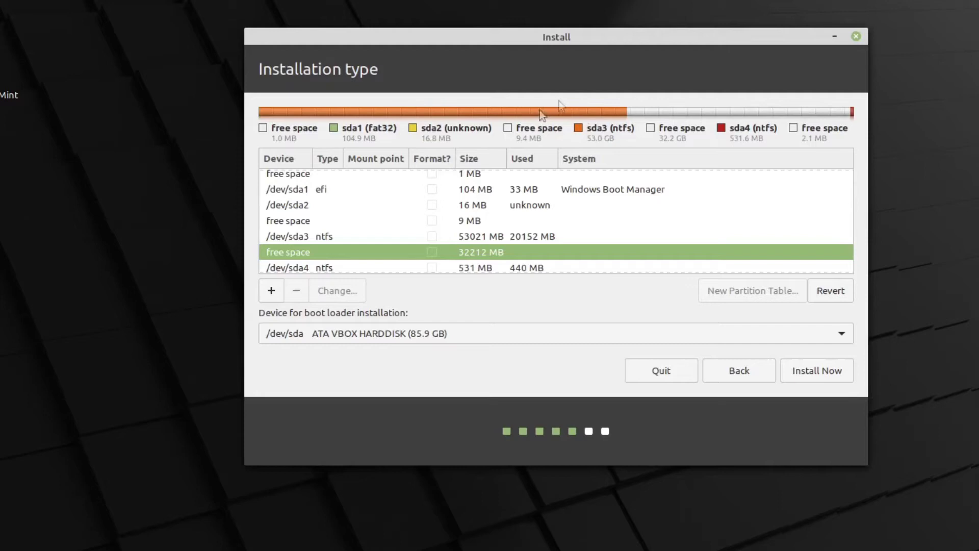
scroll(422, 190, down, 1)
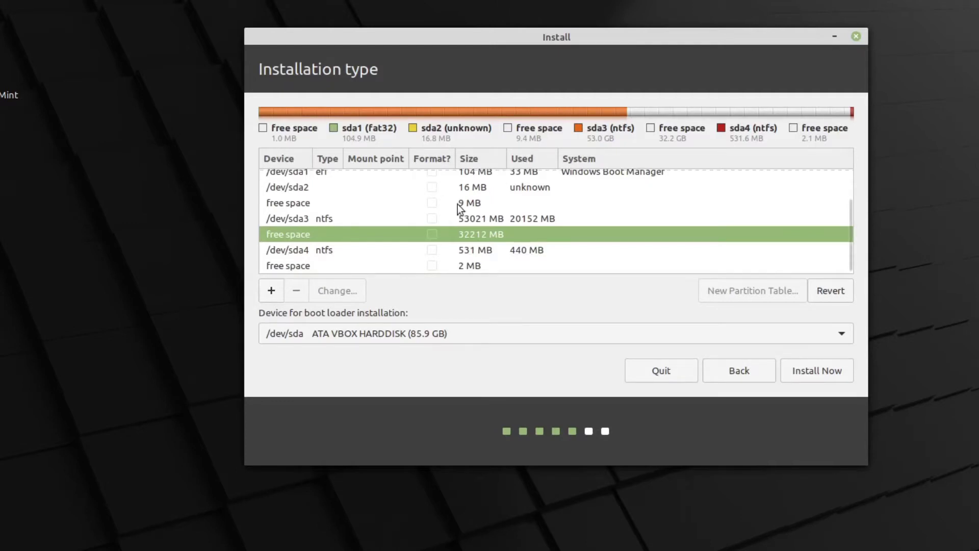
scroll(458, 206, up, 2)
scroll(453, 166, down, 2)
- Create a 512 MB partition in the 32212 MB free space, used as EFI System Partition
click(272, 292)
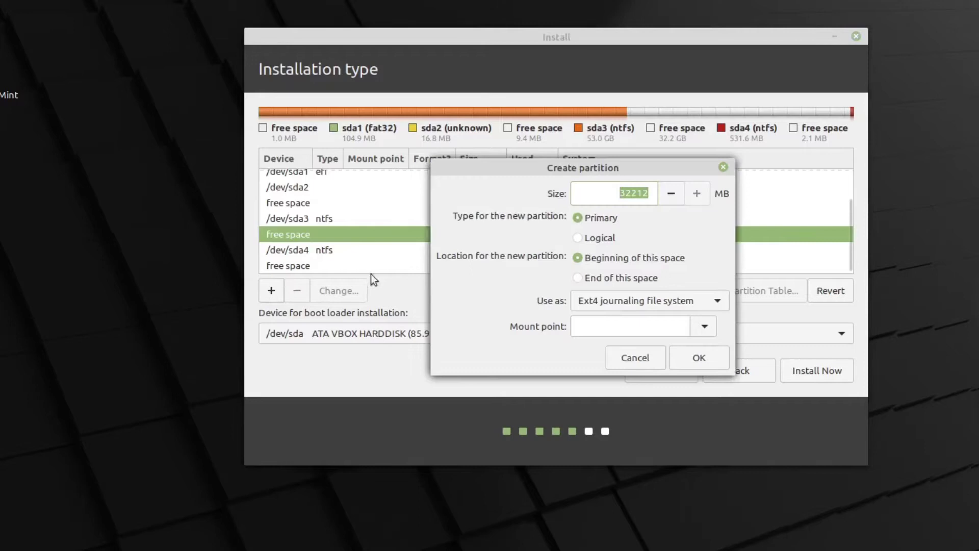
click(644, 363)
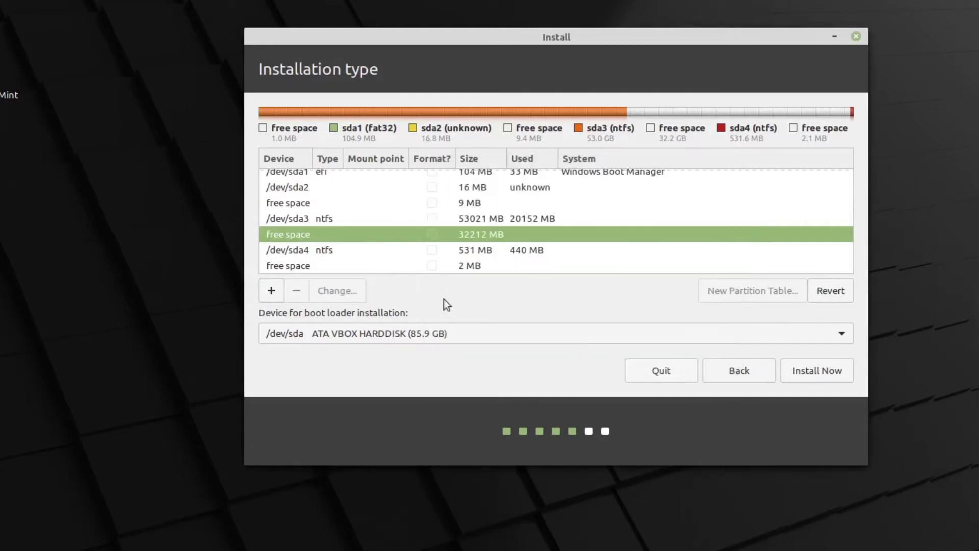
double_click(302, 233)
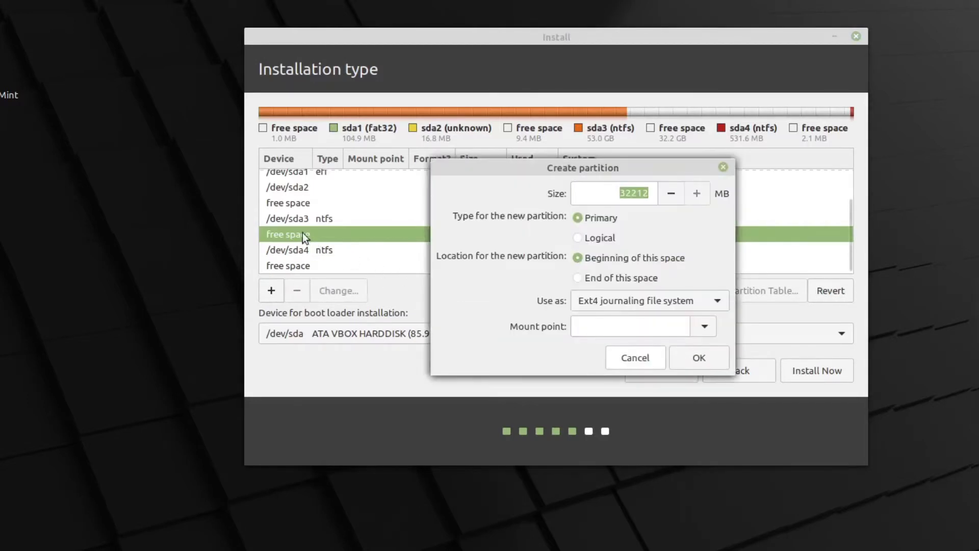
text(512)
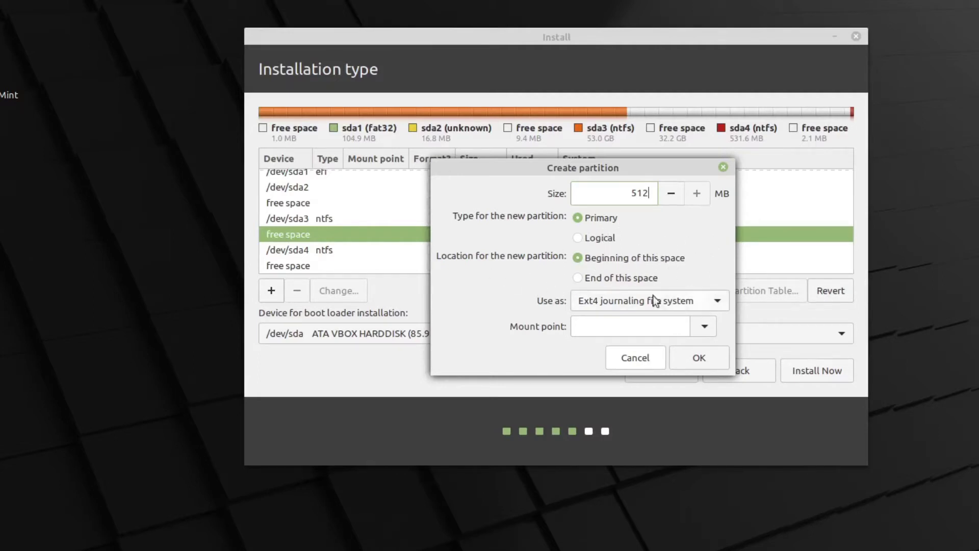
click(707, 301)
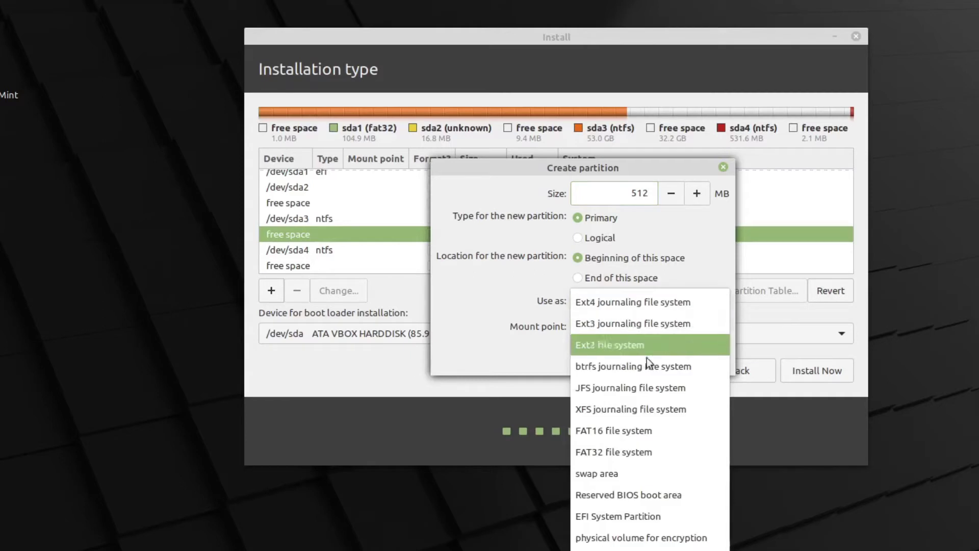
click(599, 450)
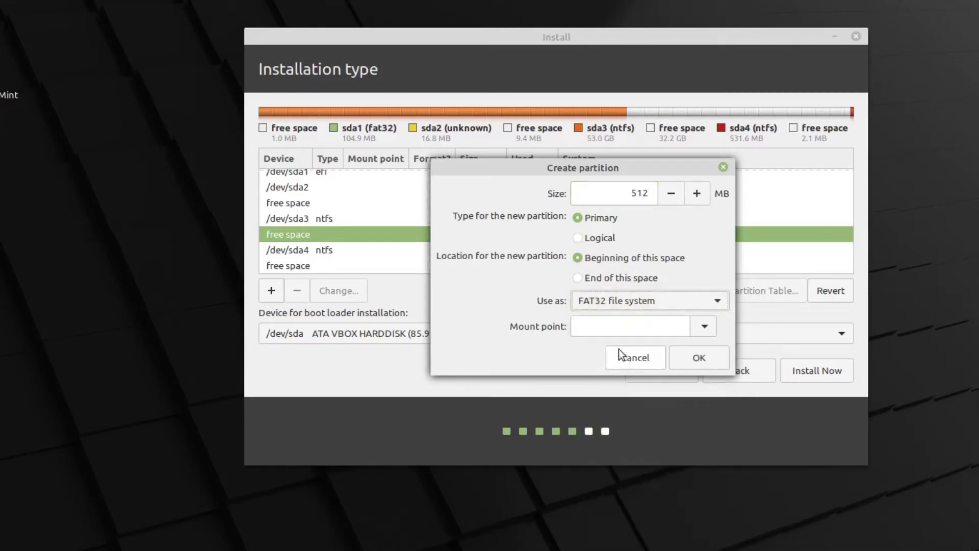
click(704, 326)
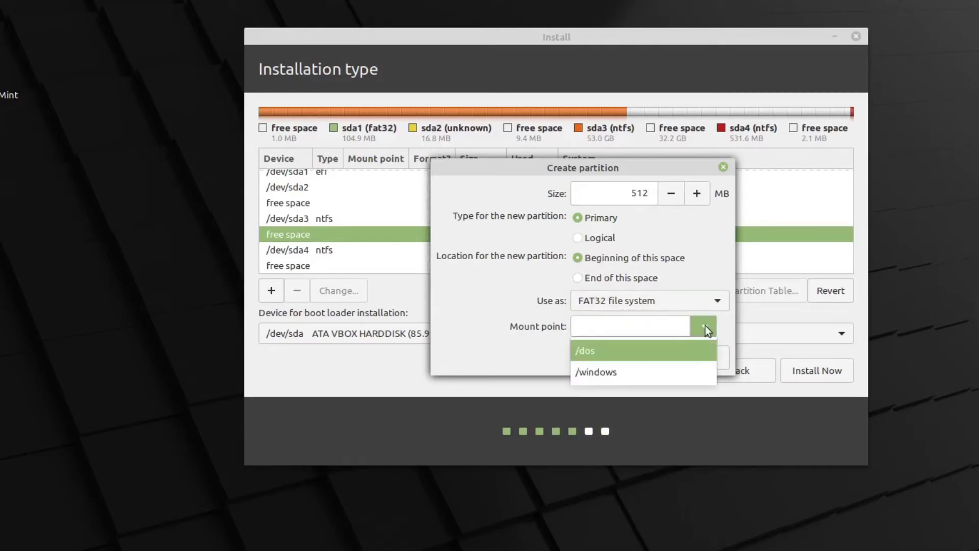
click(705, 326)
click(709, 301)
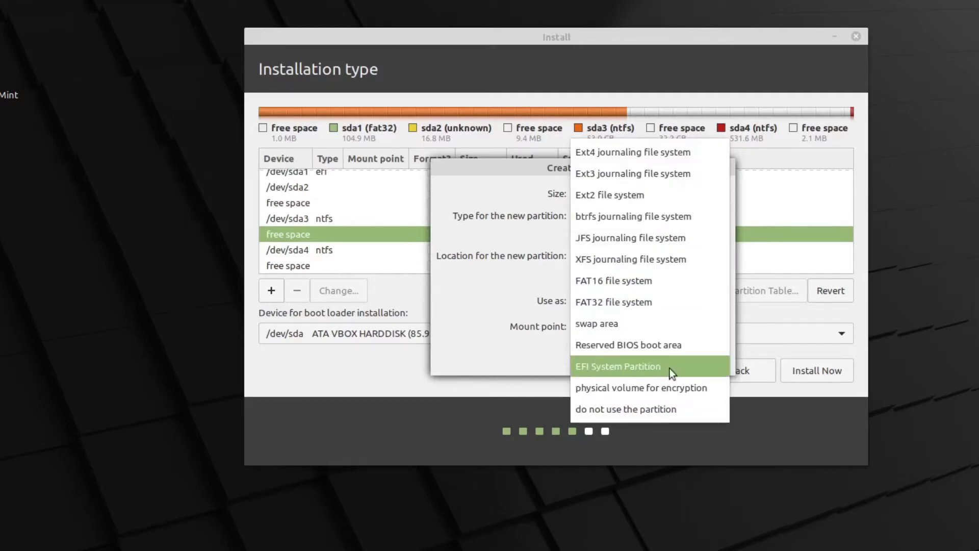
click(603, 369)
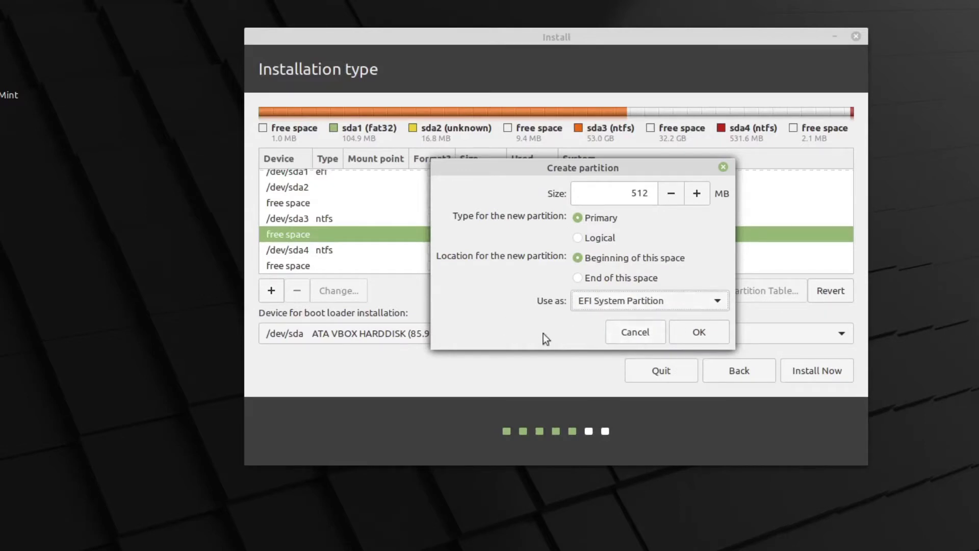
click(696, 336)
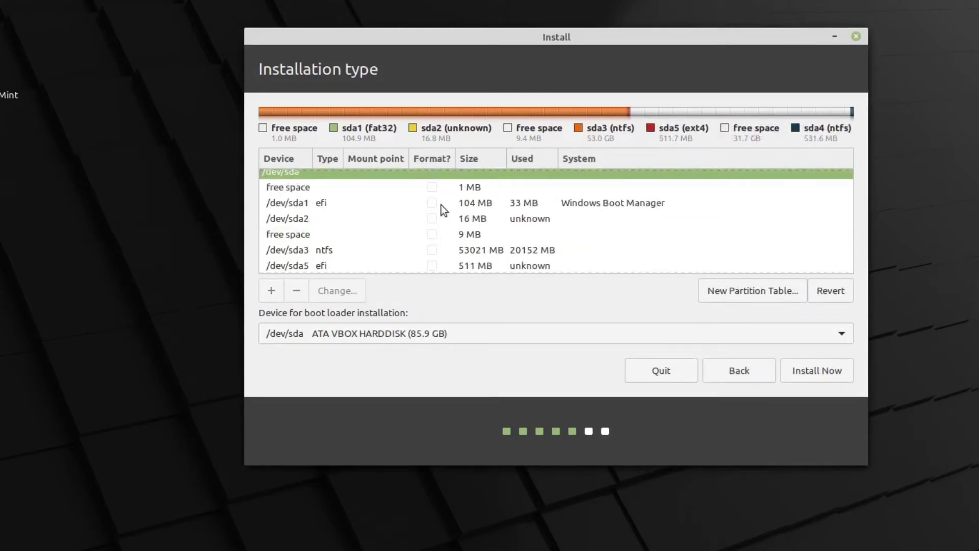
- Create a 4096 MB swap area partition from the 31700 MB free space
scroll(357, 222, down, 1)
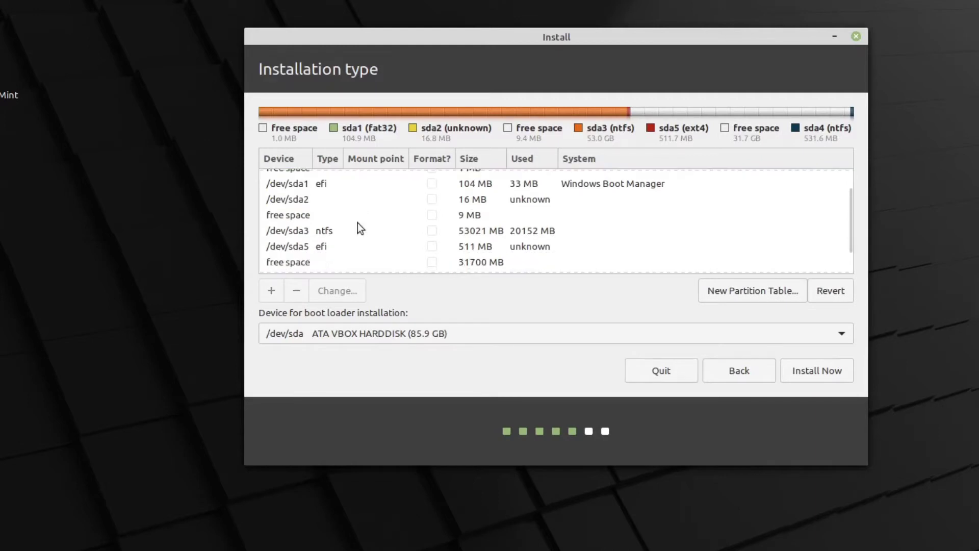
scroll(357, 222, up, 1)
scroll(357, 223, down, 3)
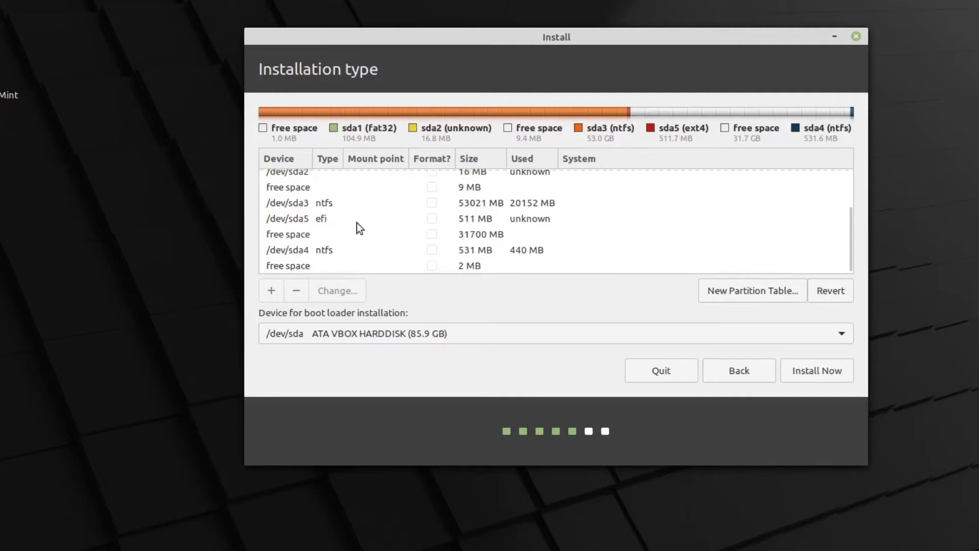
click(312, 231)
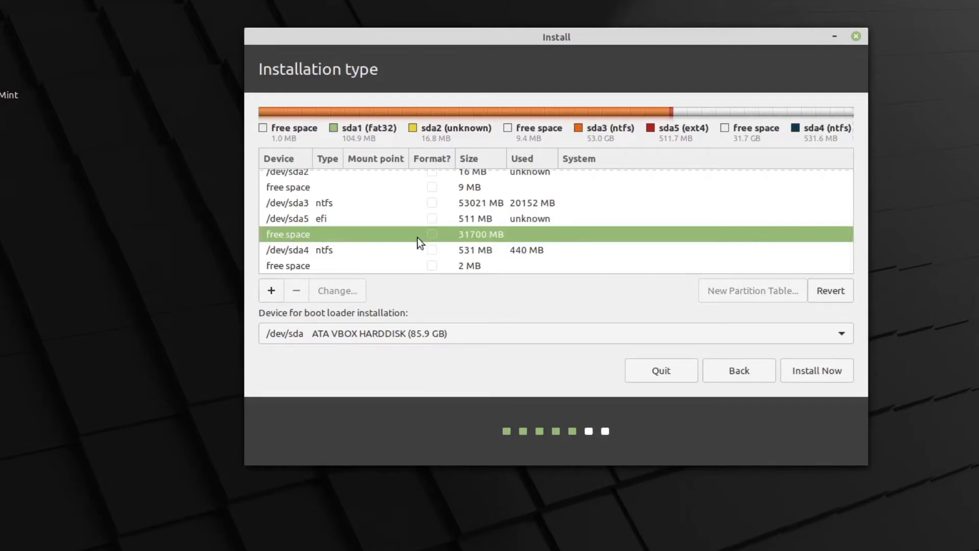
click(271, 290)
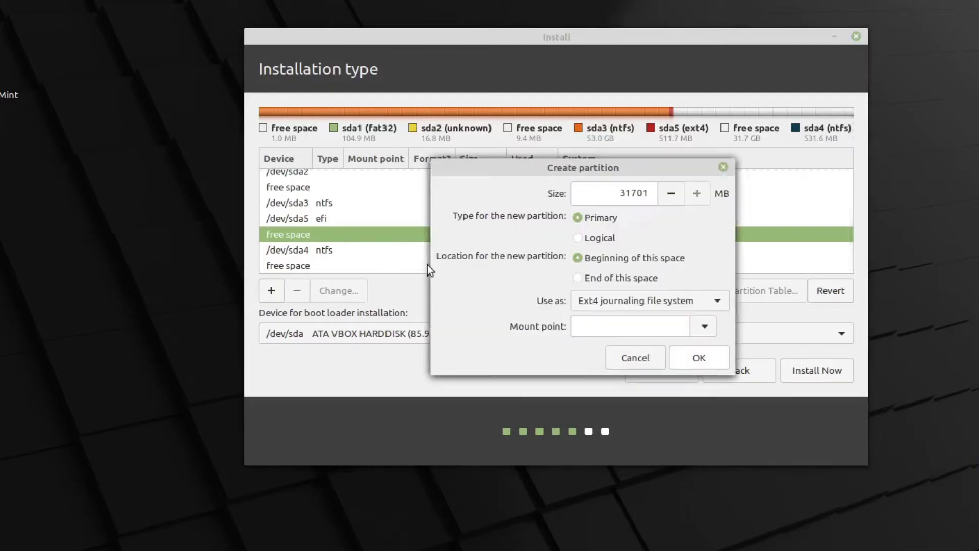
double_click(625, 193)
text(4096)
click(718, 301)
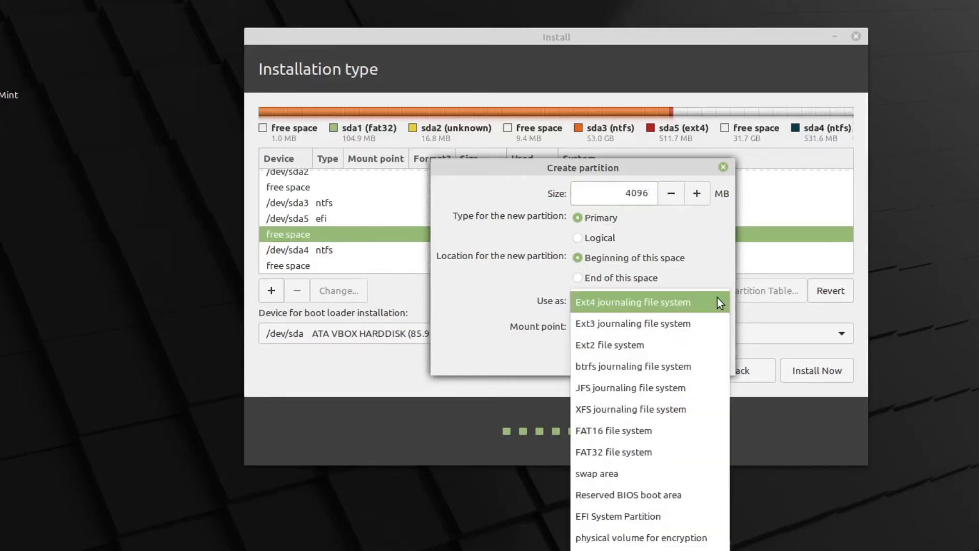
click(599, 474)
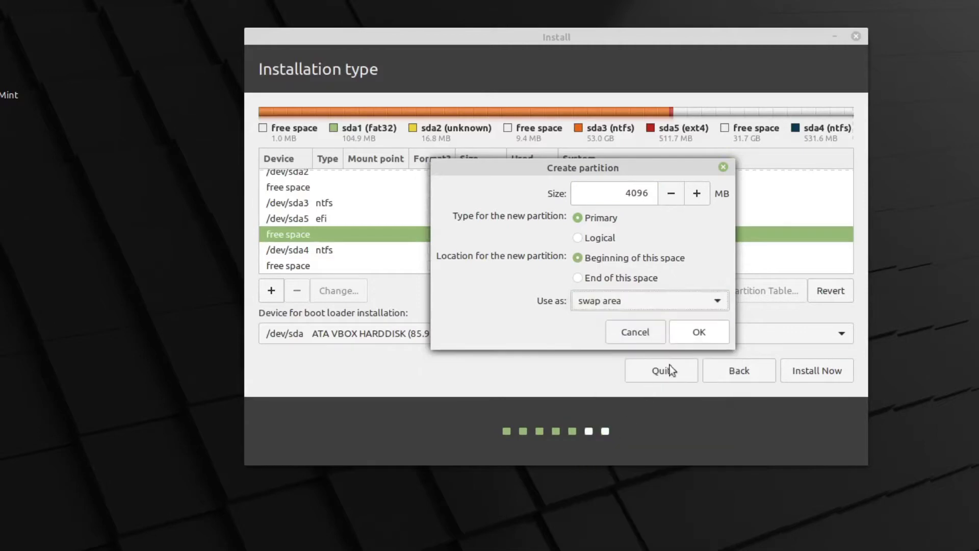
click(695, 337)
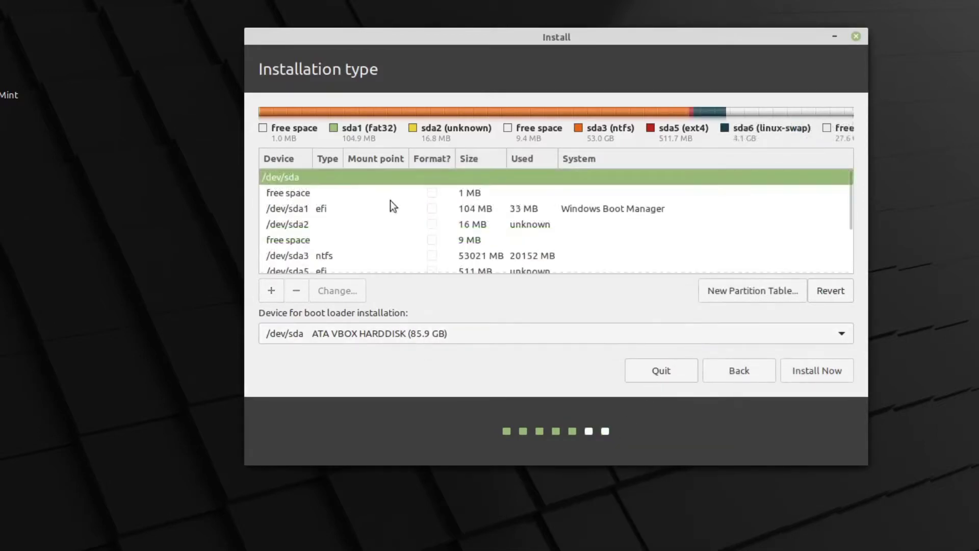
- Create a 20480 MB Ext4 partition from the 27604 MB free space, mounted at /
scroll(390, 201, down, 3)
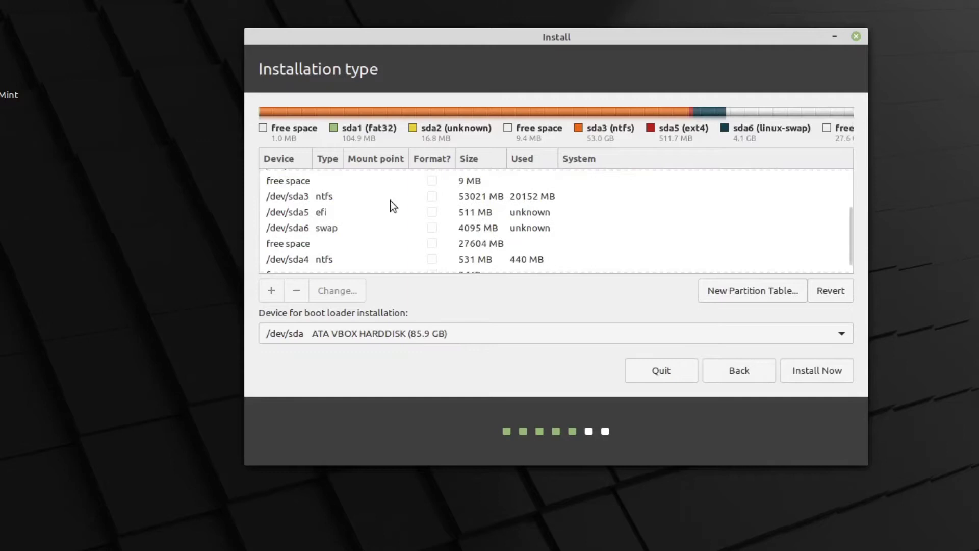
click(289, 245)
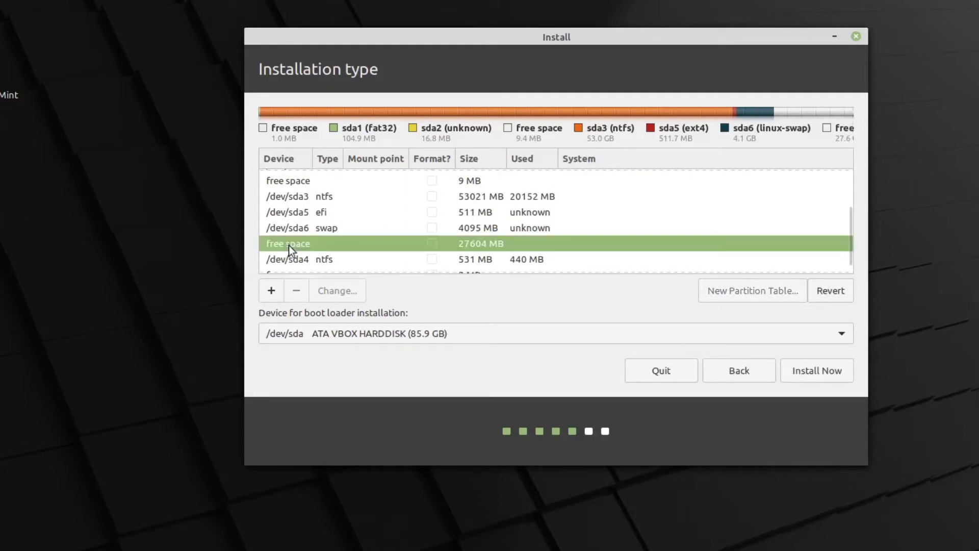
double_click(375, 246)
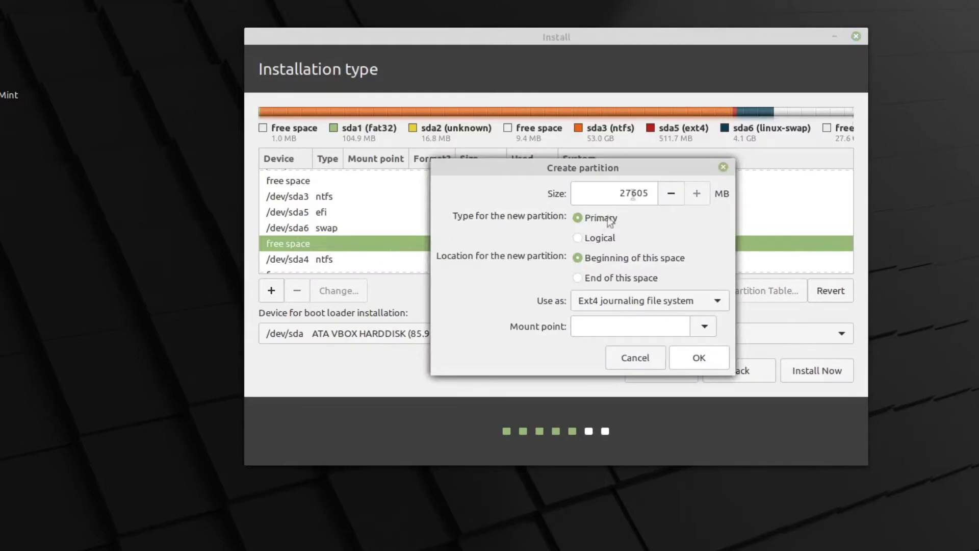
text(20480)
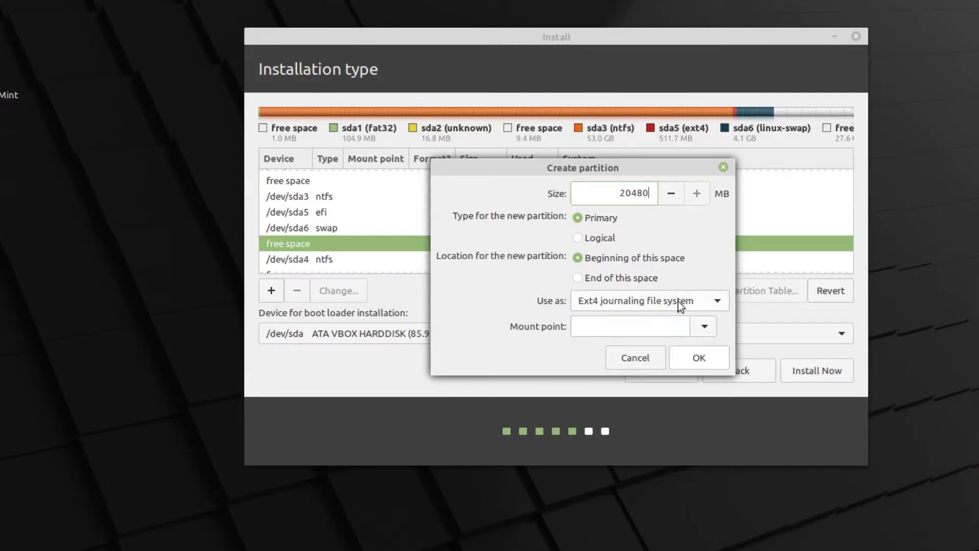
click(719, 300)
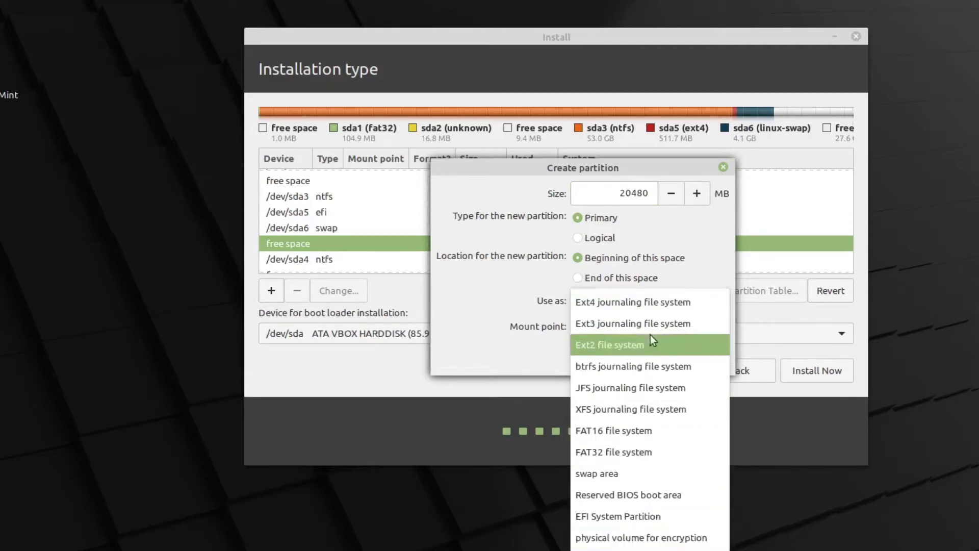
click(706, 250)
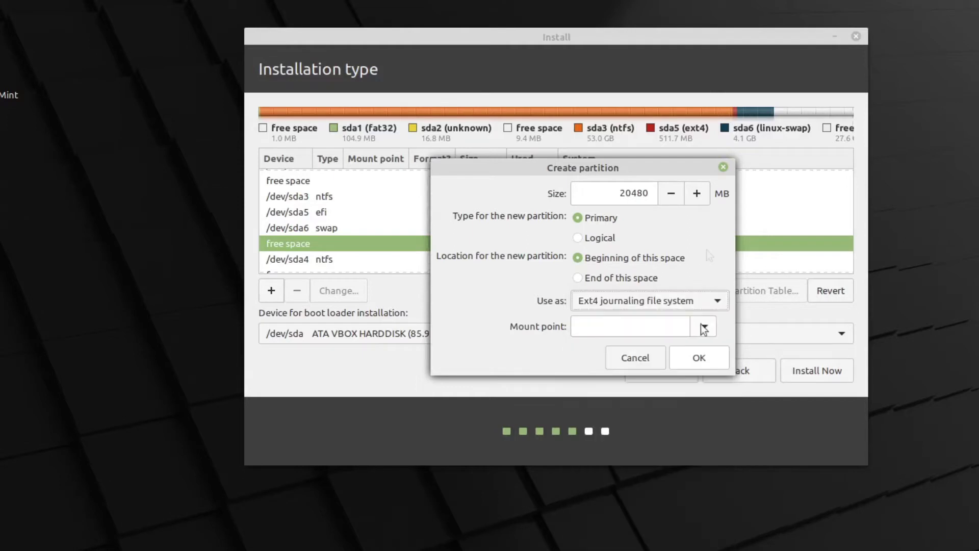
click(703, 326)
click(586, 350)
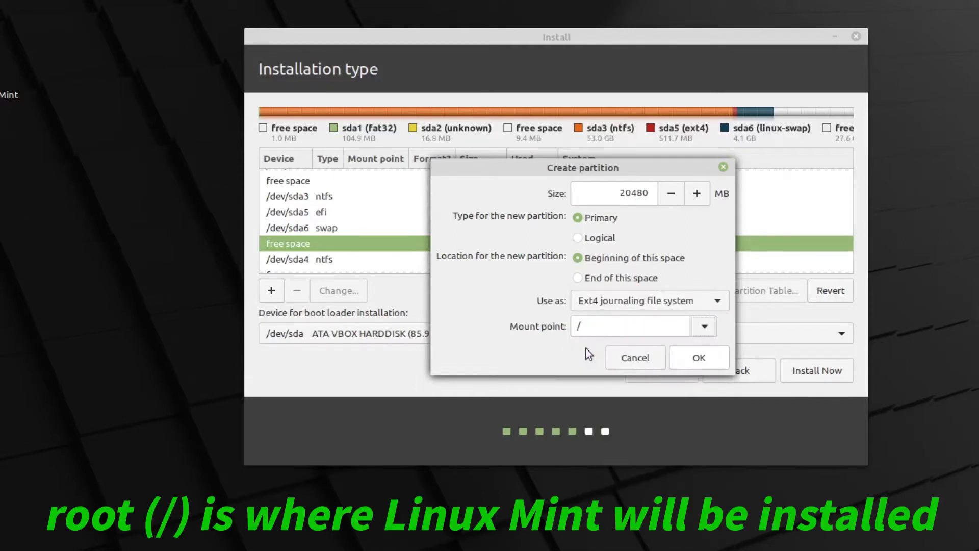
click(694, 364)
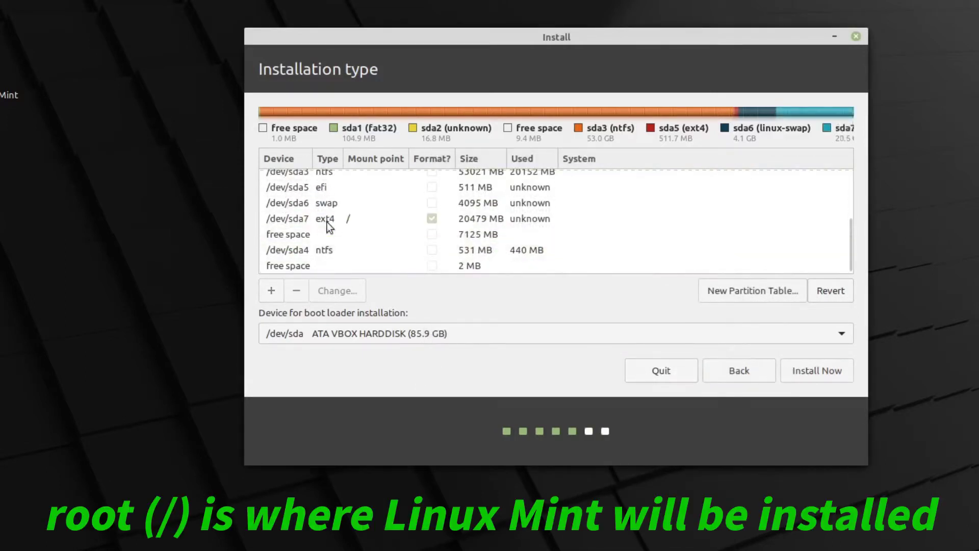
- Create an Ext4 journaling partition from the remaining 7125 MB, mounted at /home
click(308, 238)
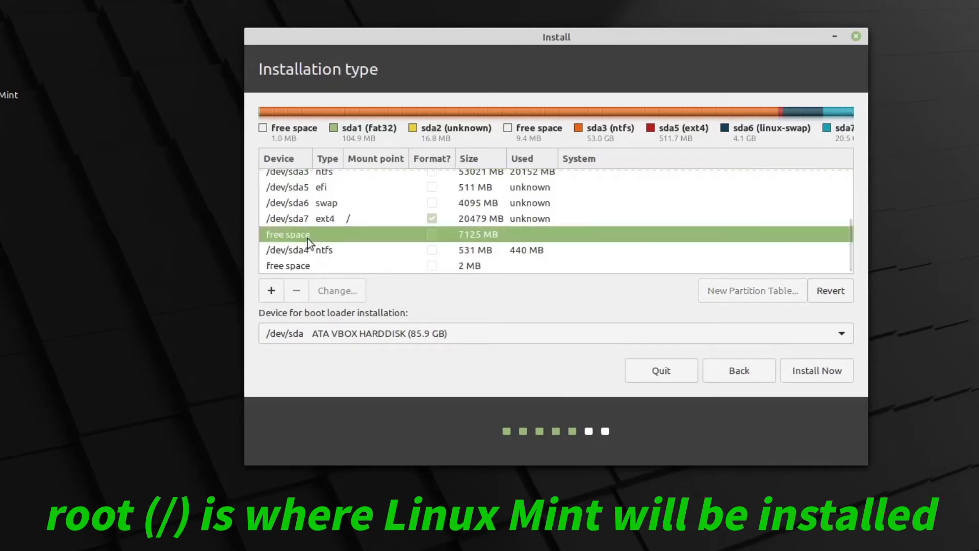
double_click(299, 239)
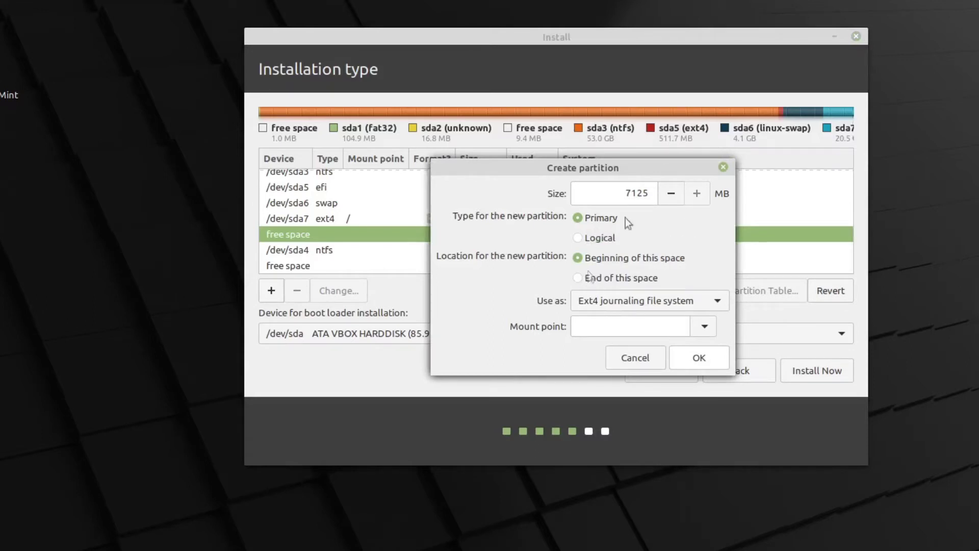
click(668, 303)
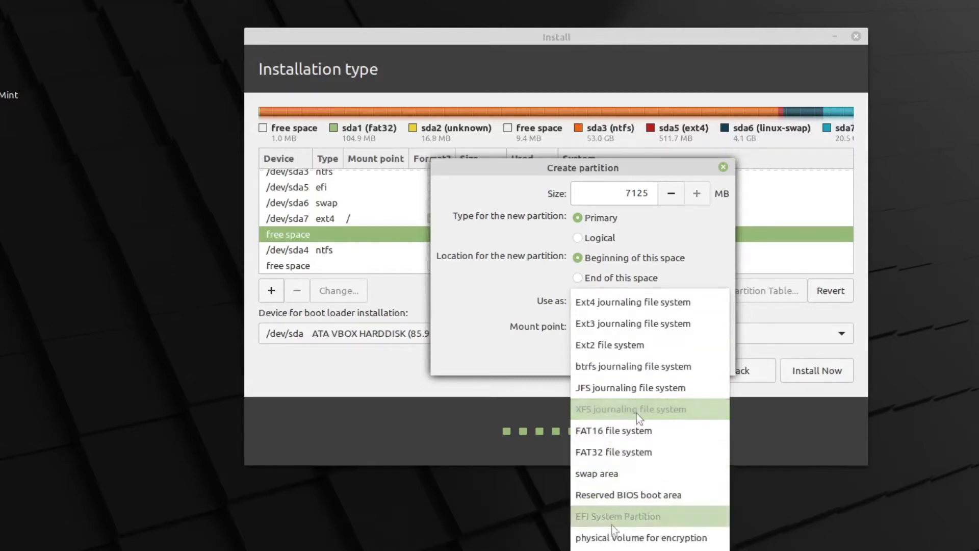
click(707, 255)
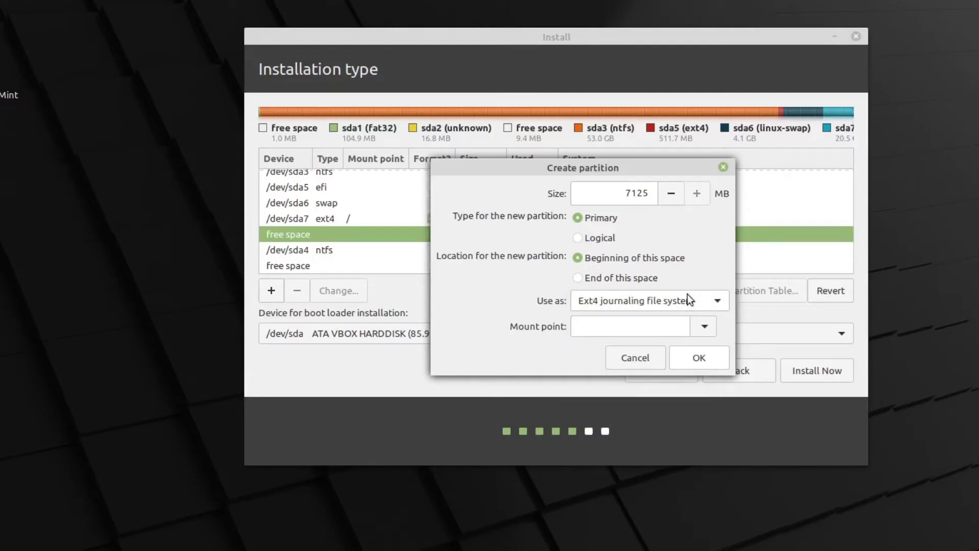
click(705, 327)
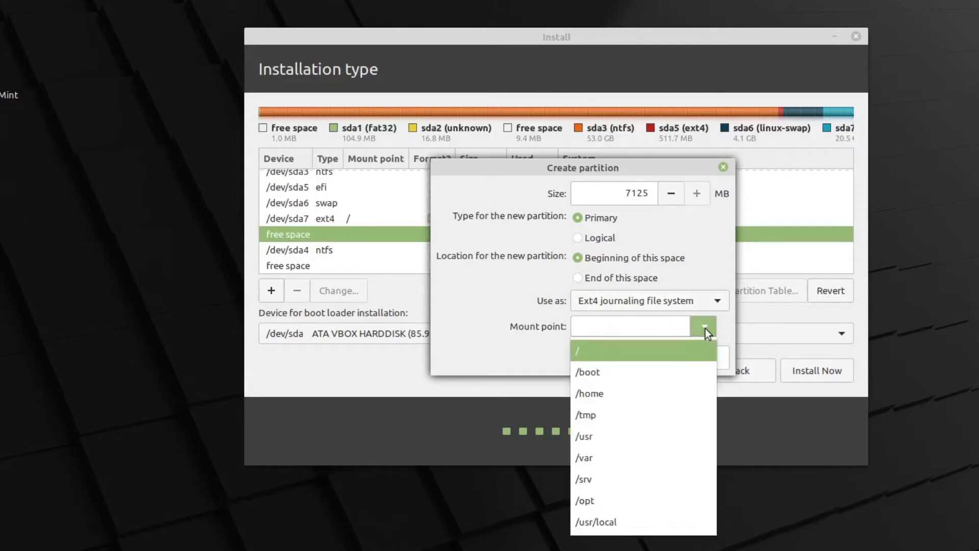
click(598, 396)
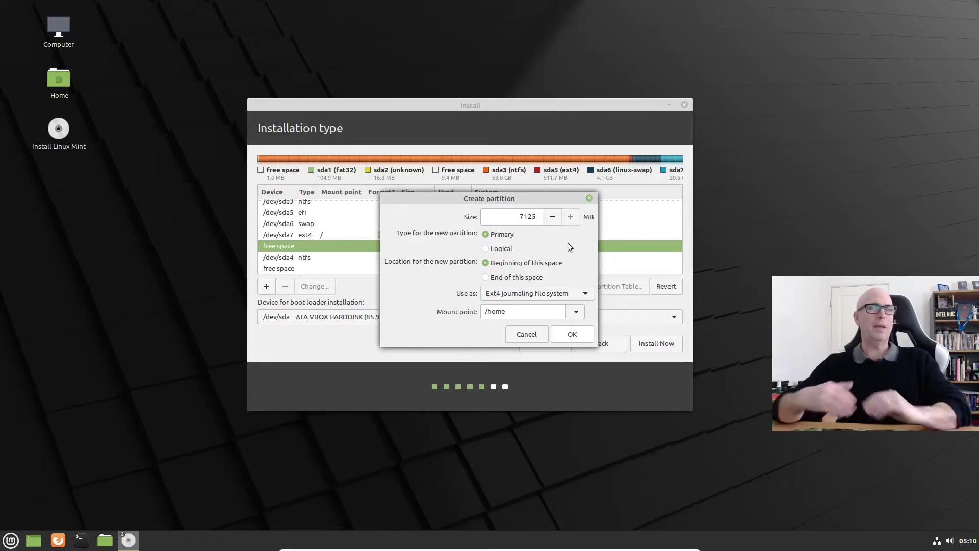
click(574, 336)
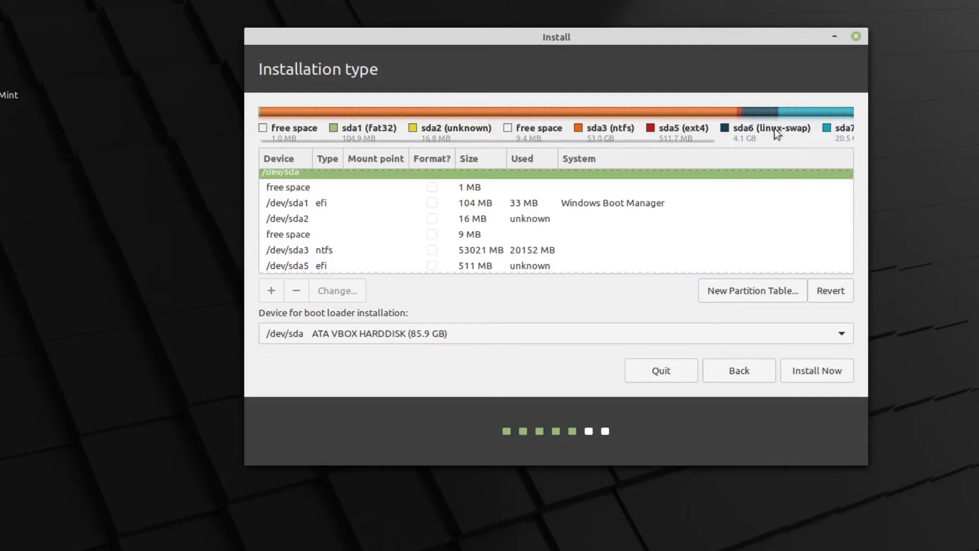
scroll(709, 138, right, 5)
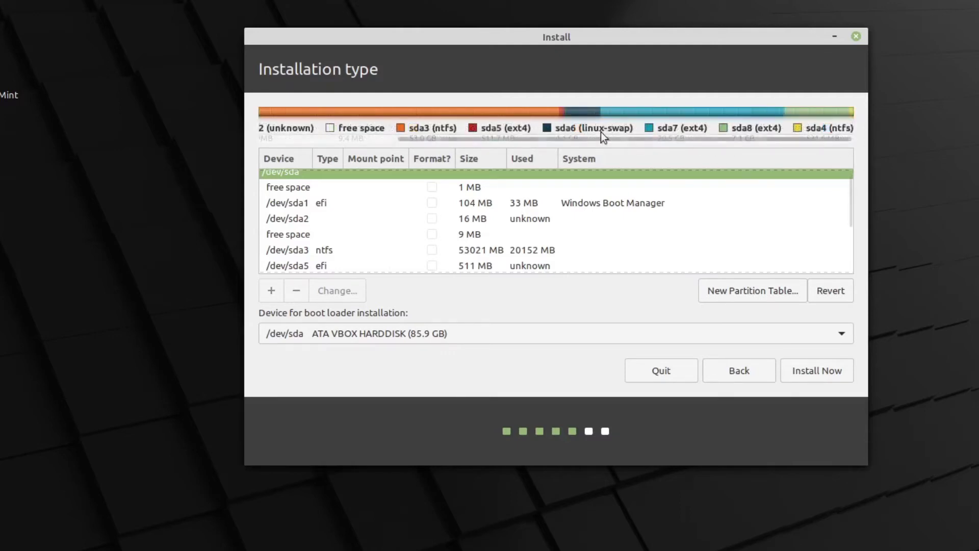
scroll(311, 246, down, 1)
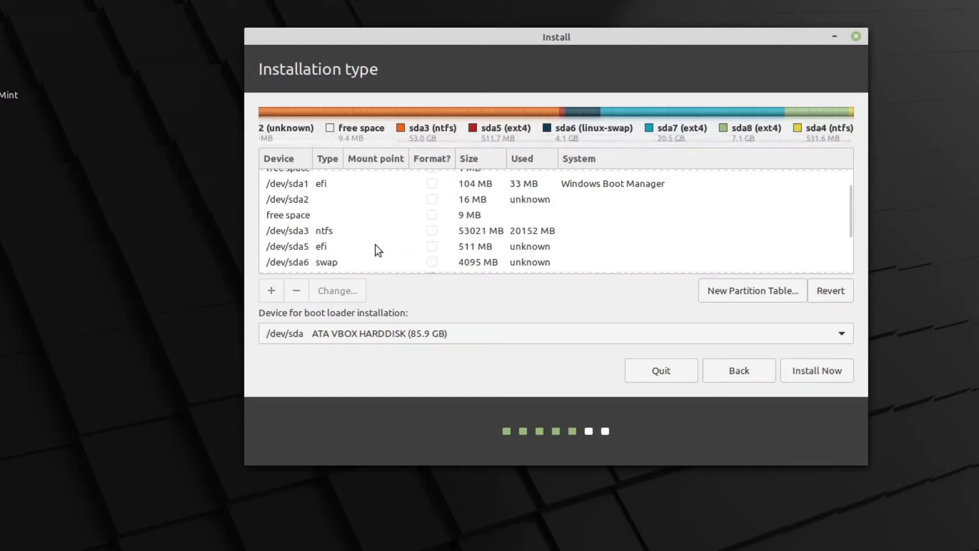
scroll(375, 245, down, 2)
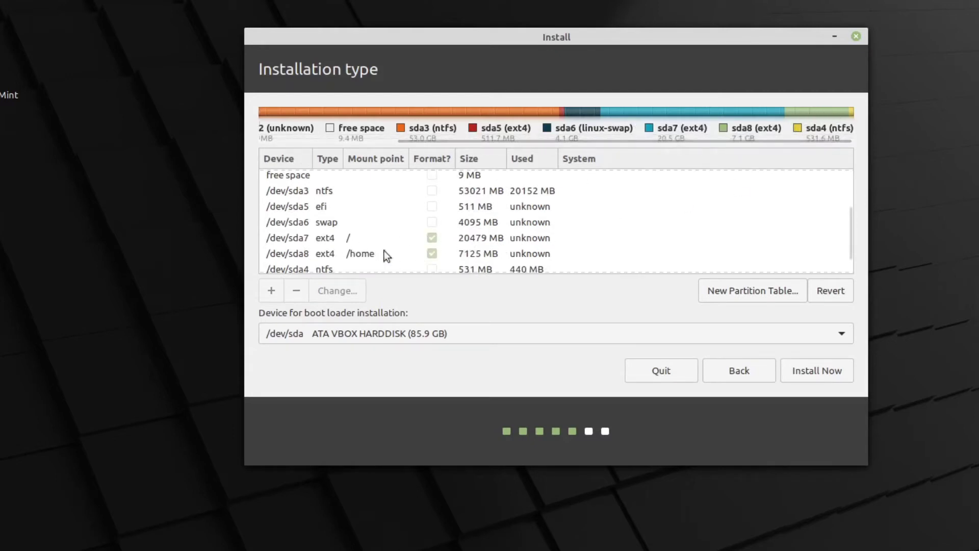
key(Down)
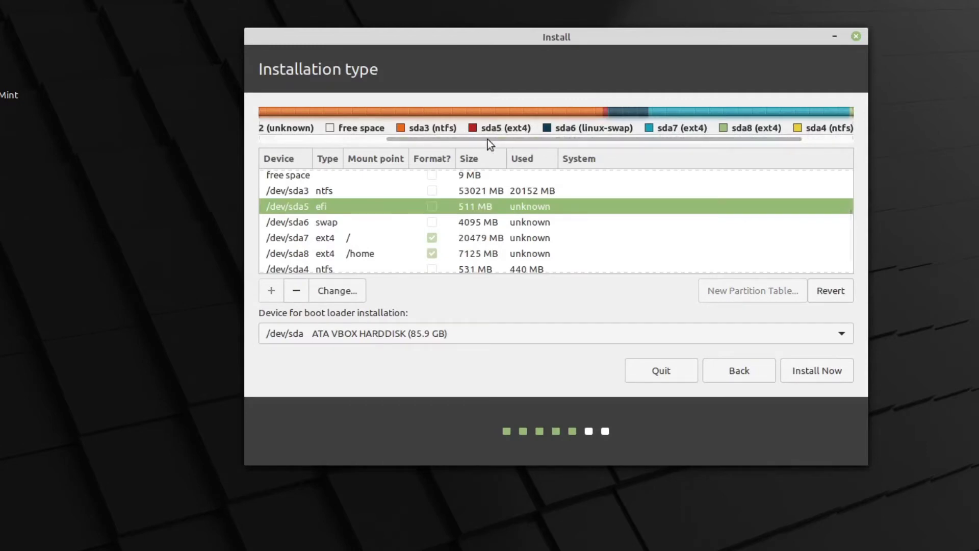
drag(487, 139, 323, 149)
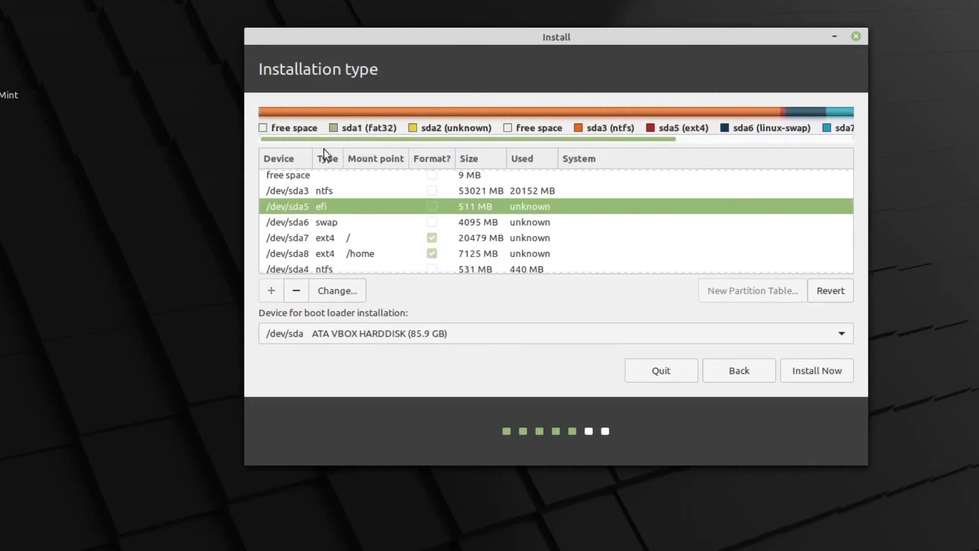
double_click(356, 207)
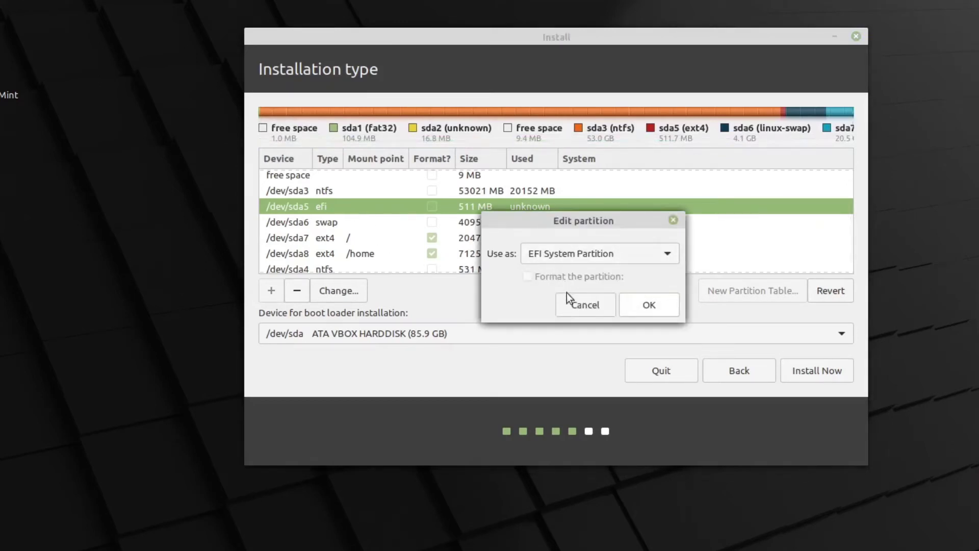
click(584, 307)
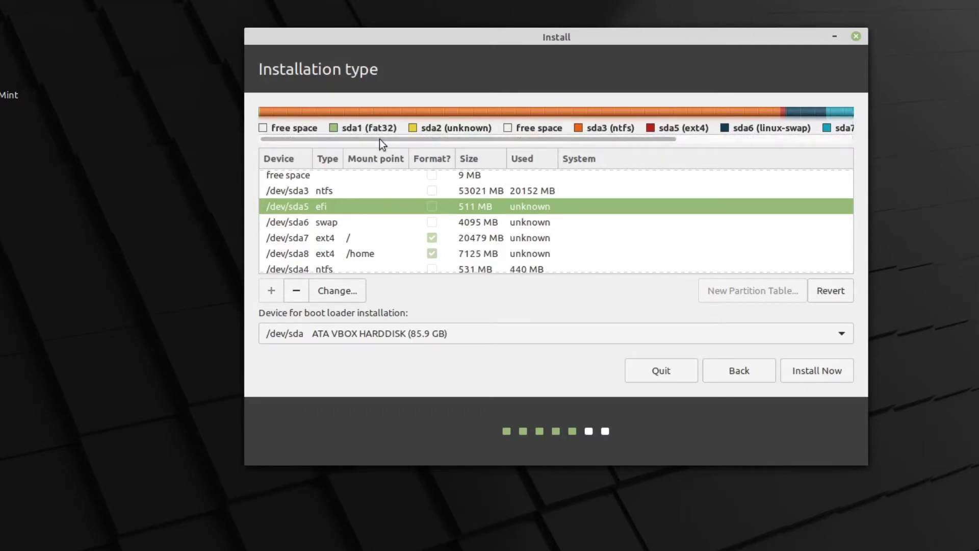
drag(379, 138, 469, 139)
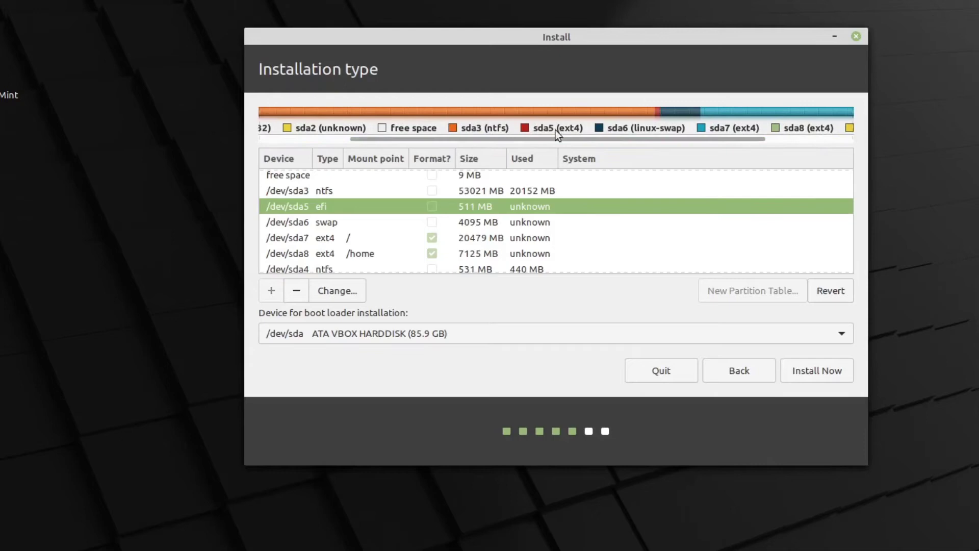
drag(585, 138, 659, 137)
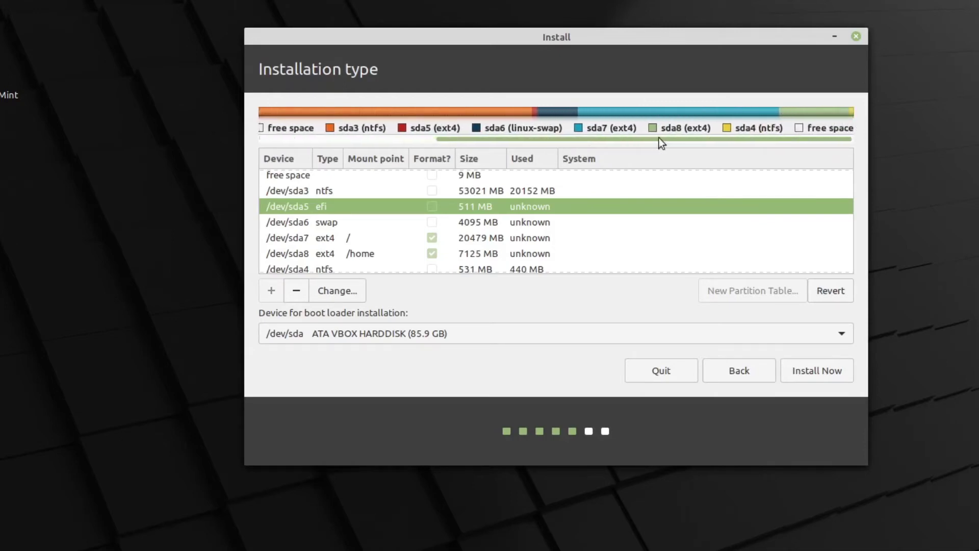
scroll(395, 220, down, 1)
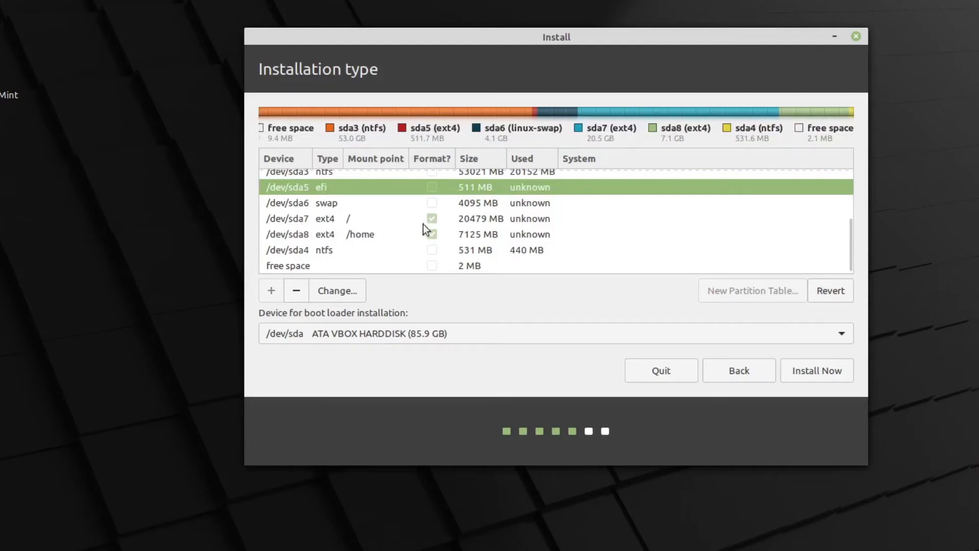
click(371, 221)
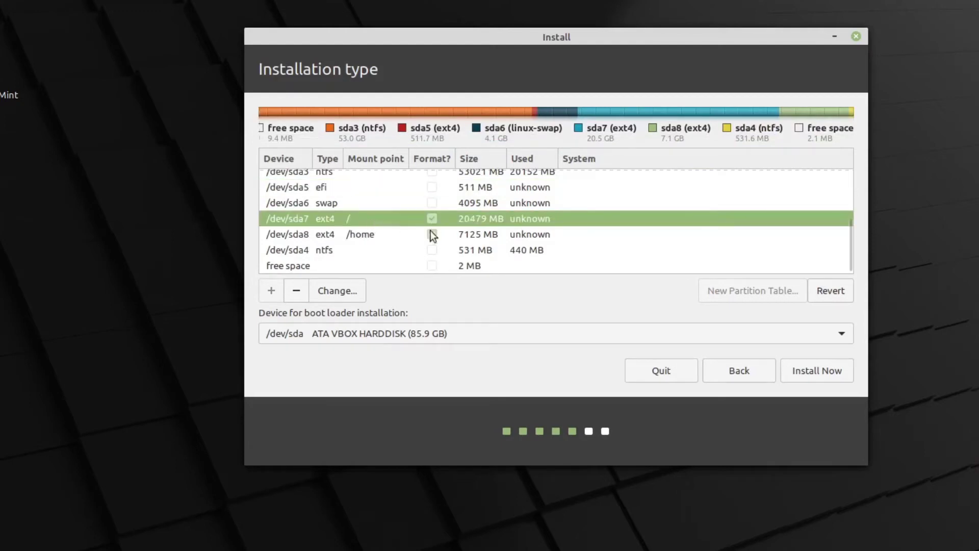
click(336, 237)
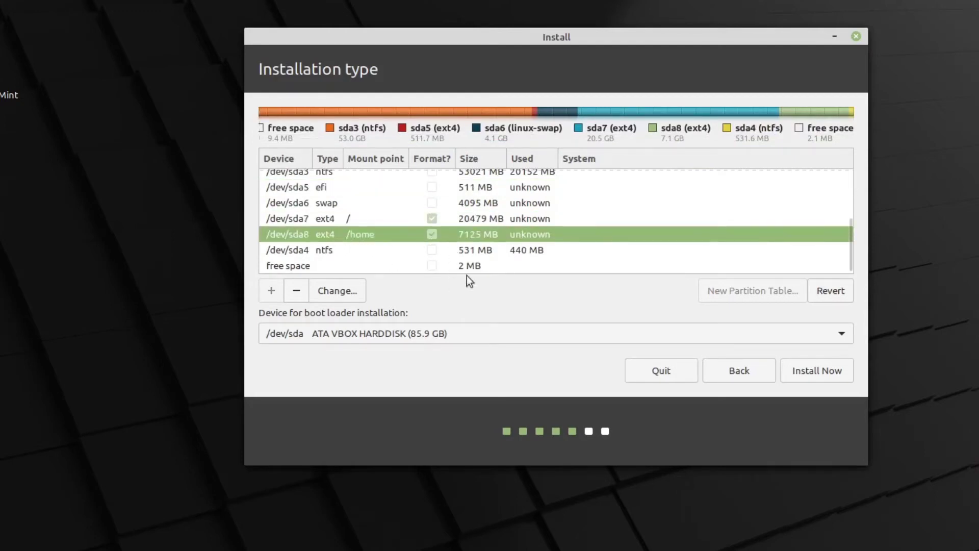
click(302, 190)
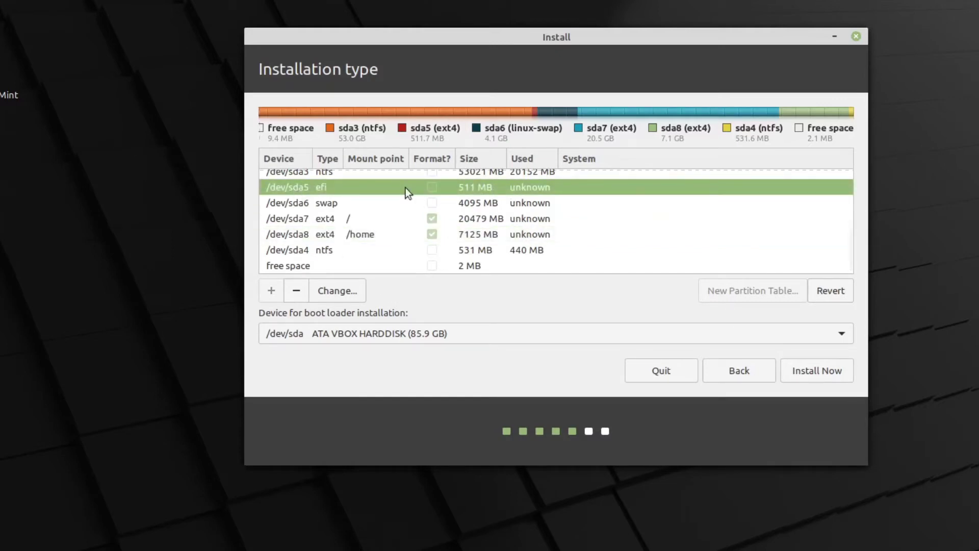
- Choose /dev/sda5 as the device for boot loader installation
click(378, 335)
click(328, 399)
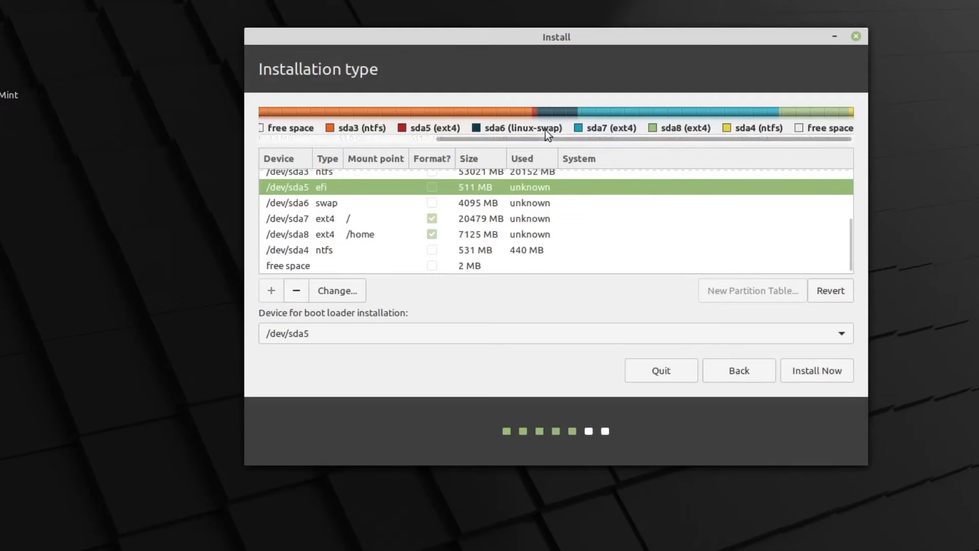
drag(546, 136, 357, 129)
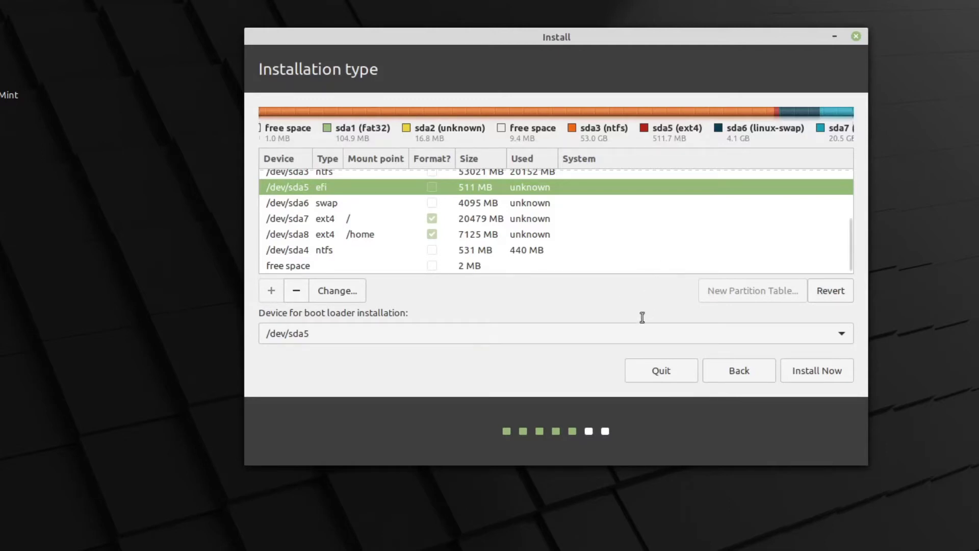
- Start Install Now and confirm writing the partition changes to disk
click(831, 377)
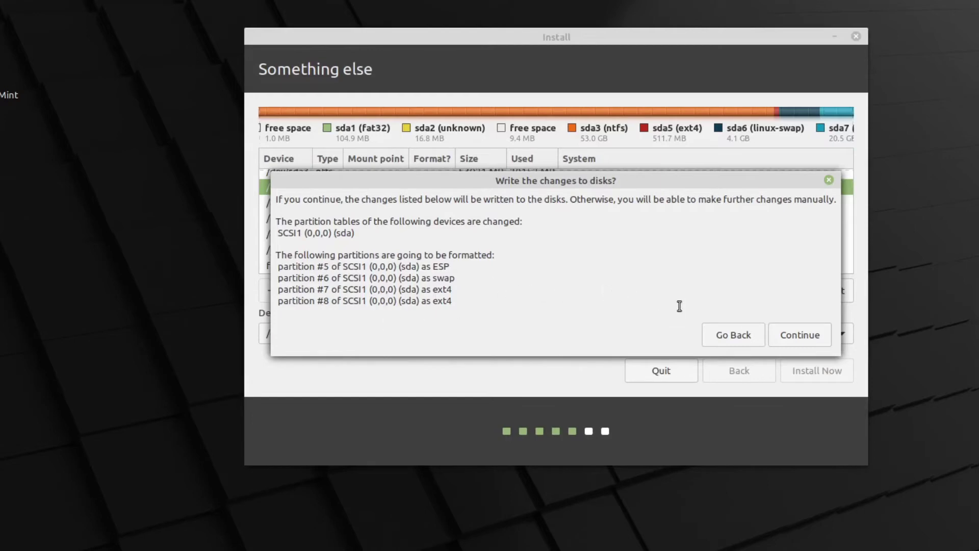
click(813, 338)
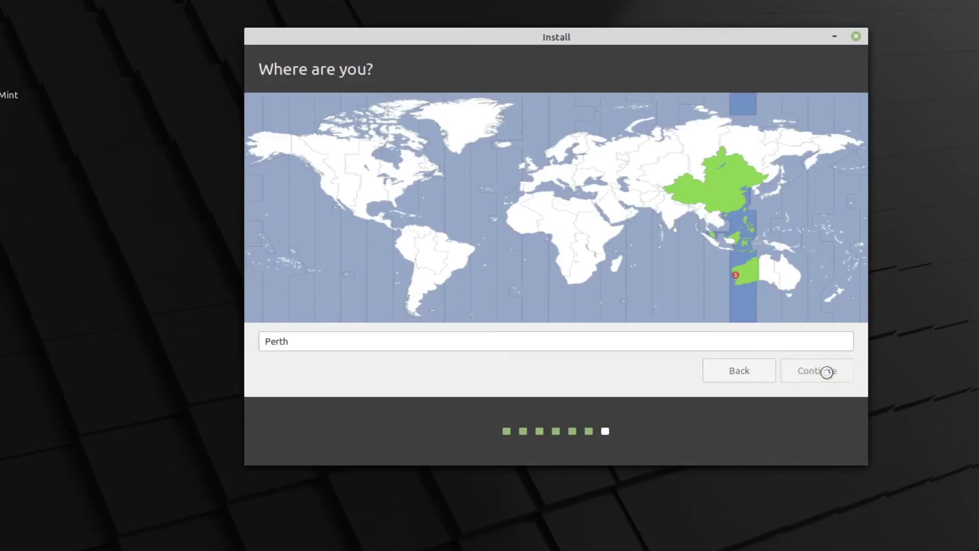
- Enter the user's full name and change the computer name to 'mint-cin-vm'
text(Col)
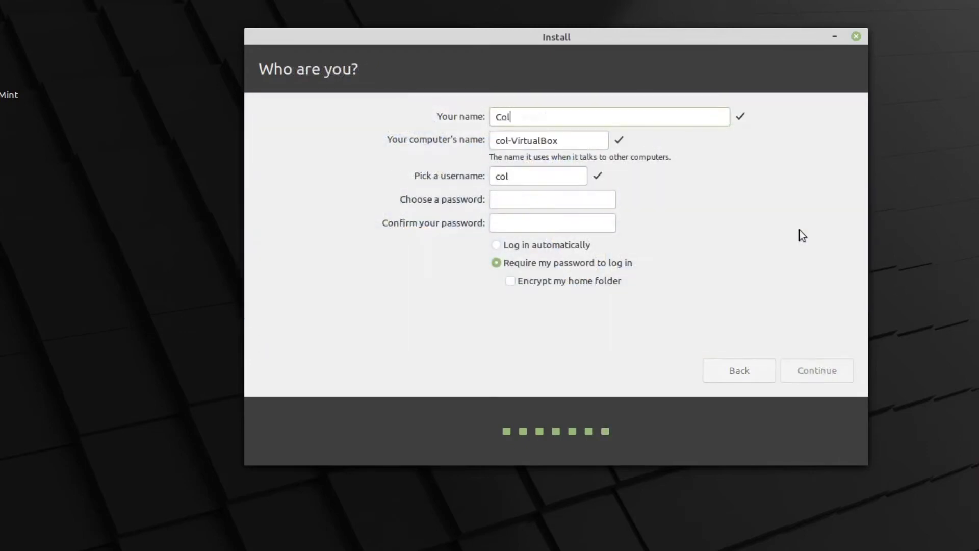
text(in Brash)
double_click(572, 141)
text(m)
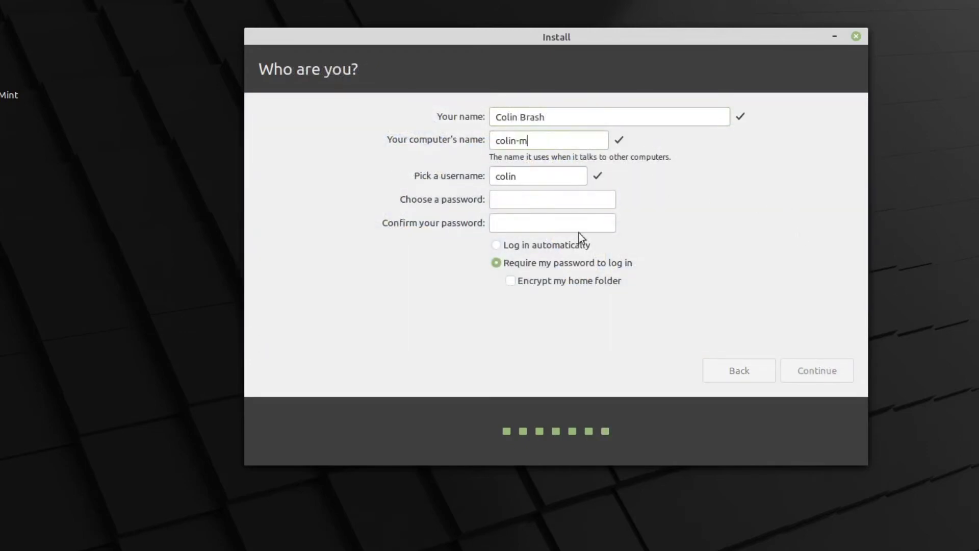
text(int-cin-vm)
- Enter and confirm the account password, then begin the installation
click(512, 200)
text(●●●●●●)
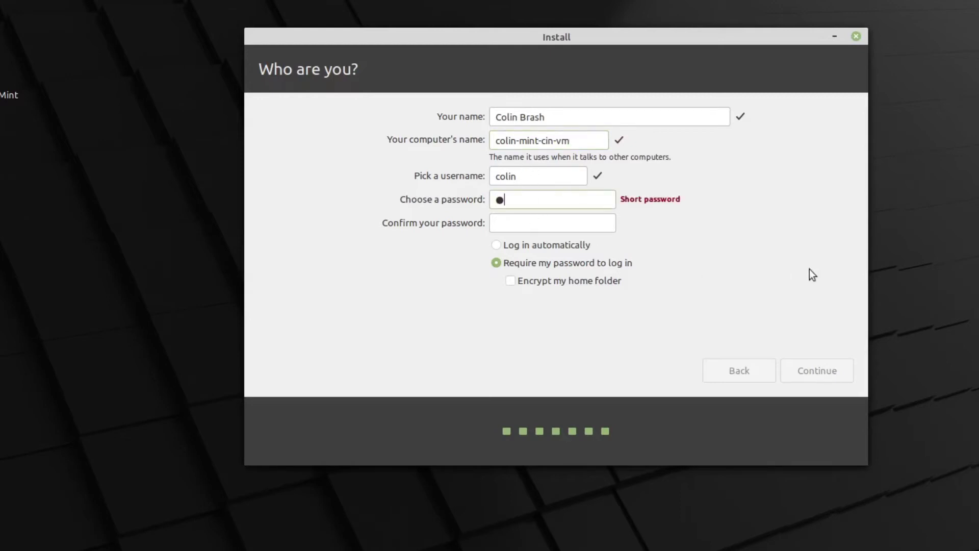
key(Tab)
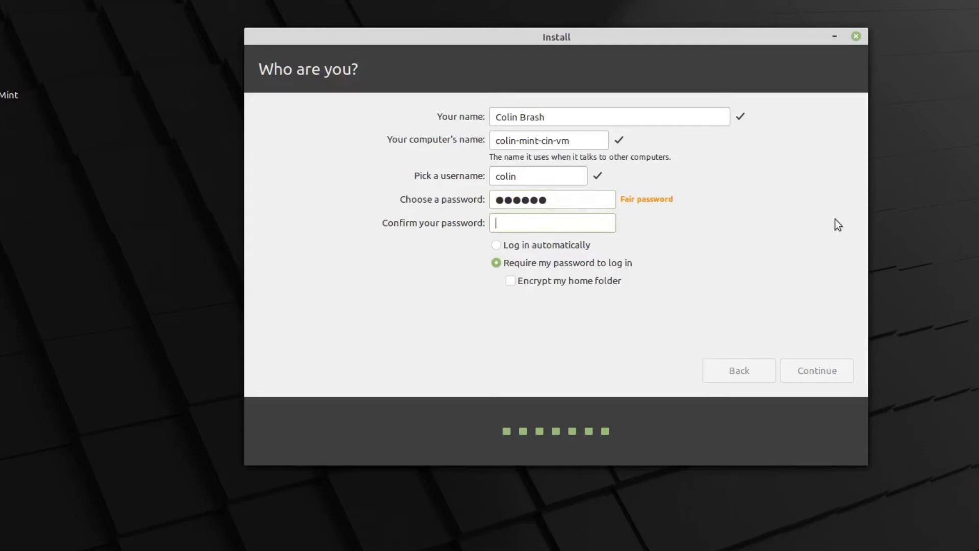
text(●●●●●●)
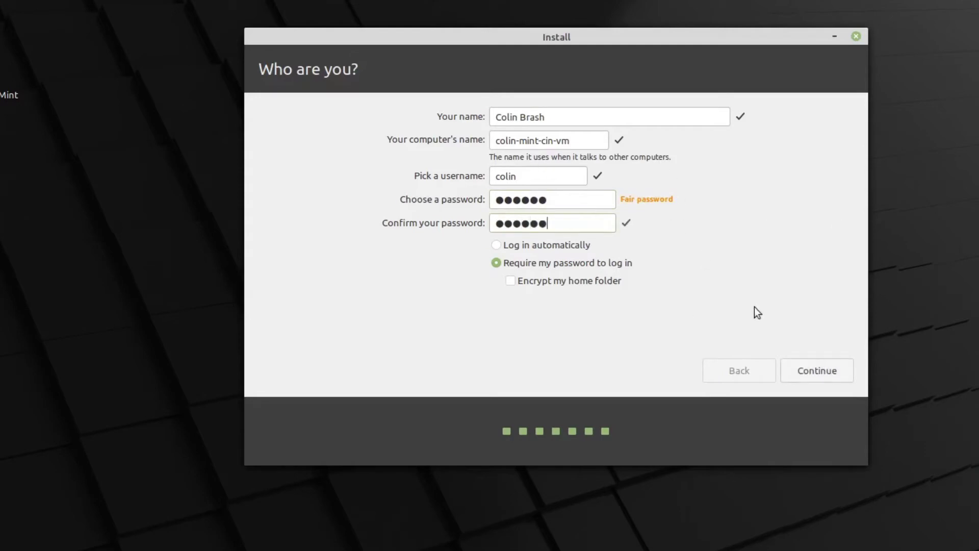
click(815, 371)
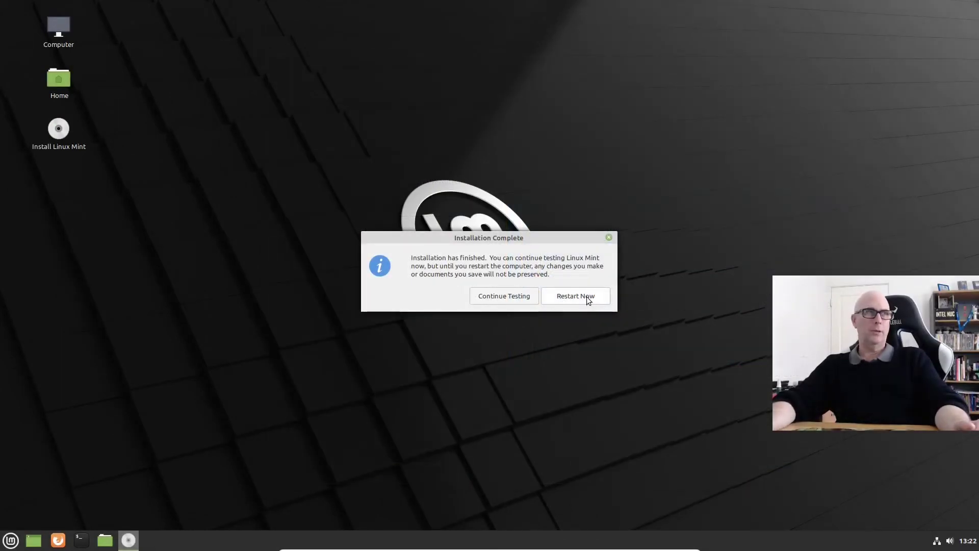
- Restart and boot the Linux Mint 20.2 Cinnamon entry from the GRUB menu
click(565, 298)
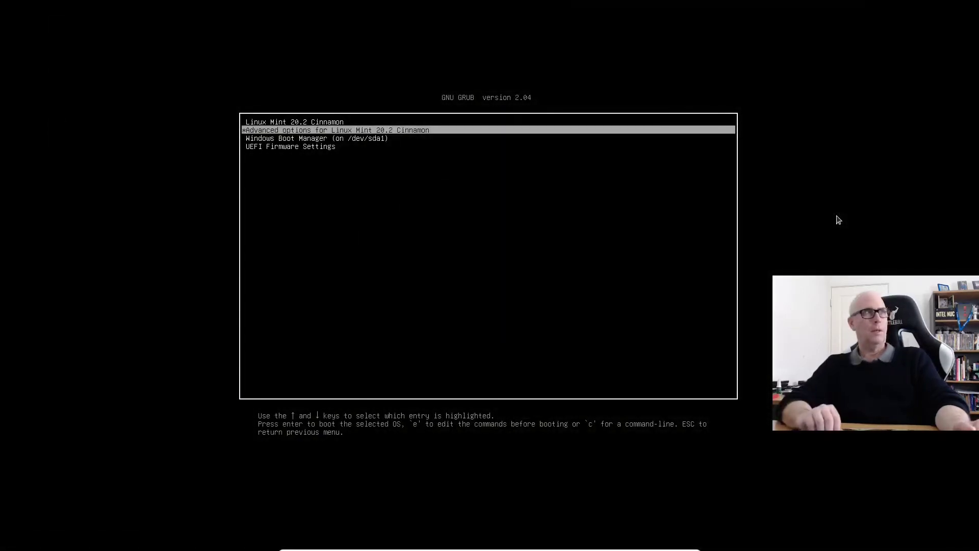
key(Down)
key(Down)
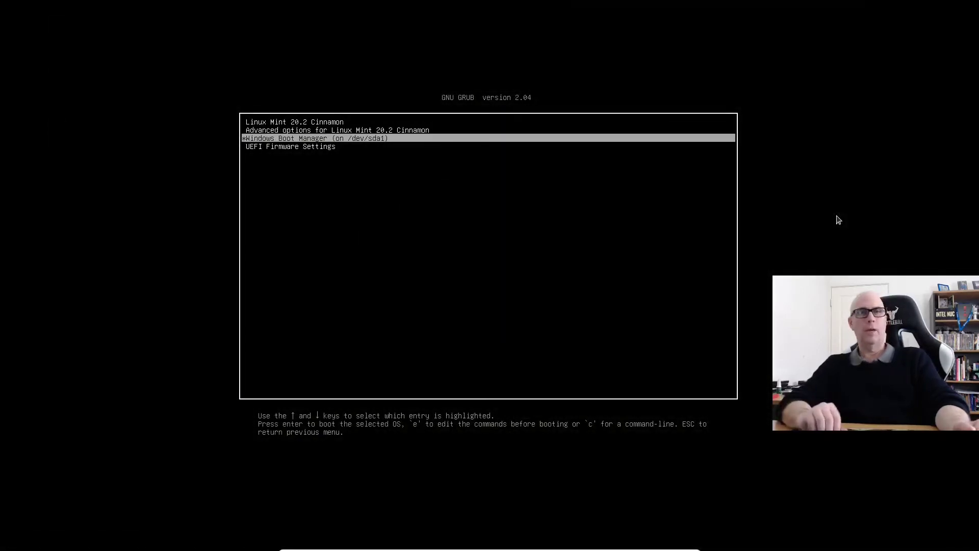
key(Up)
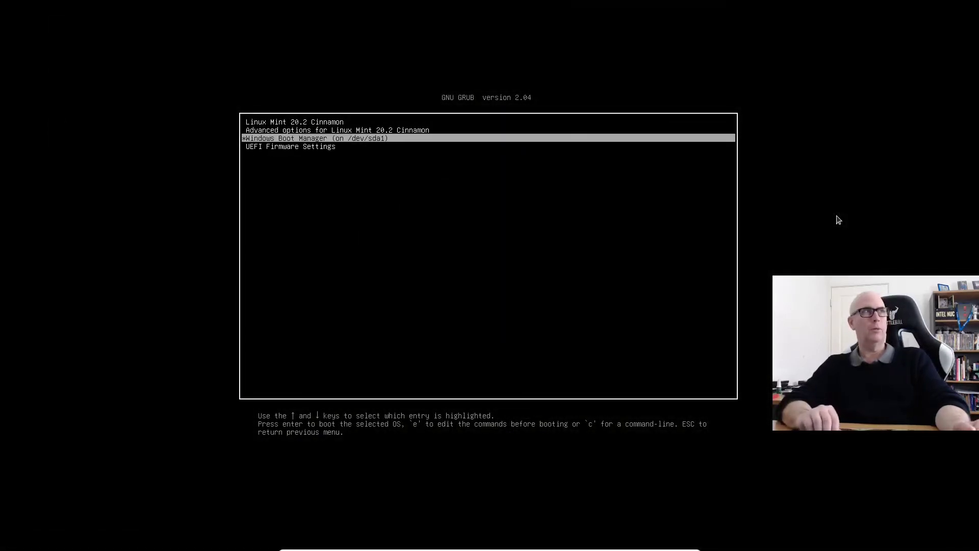
key(Up)
key(Up)
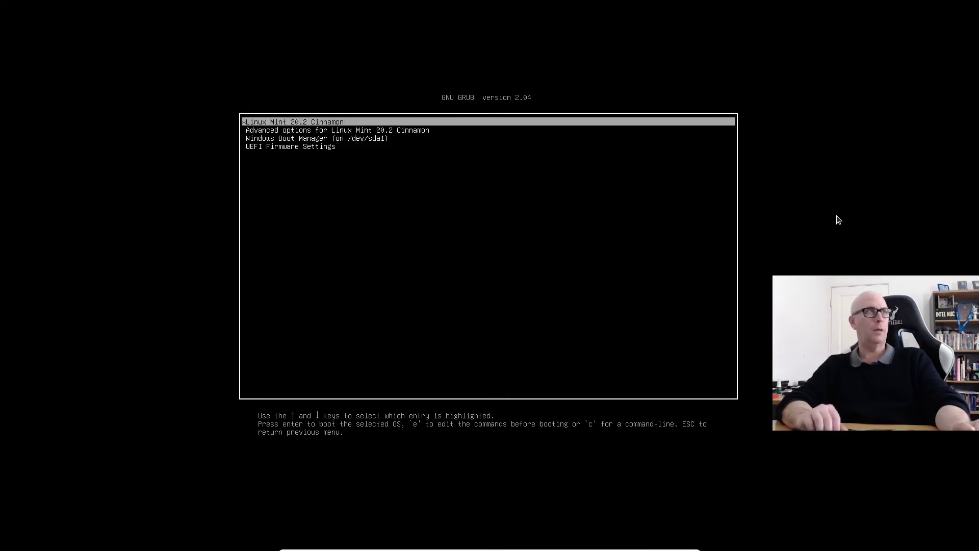
key(Return)
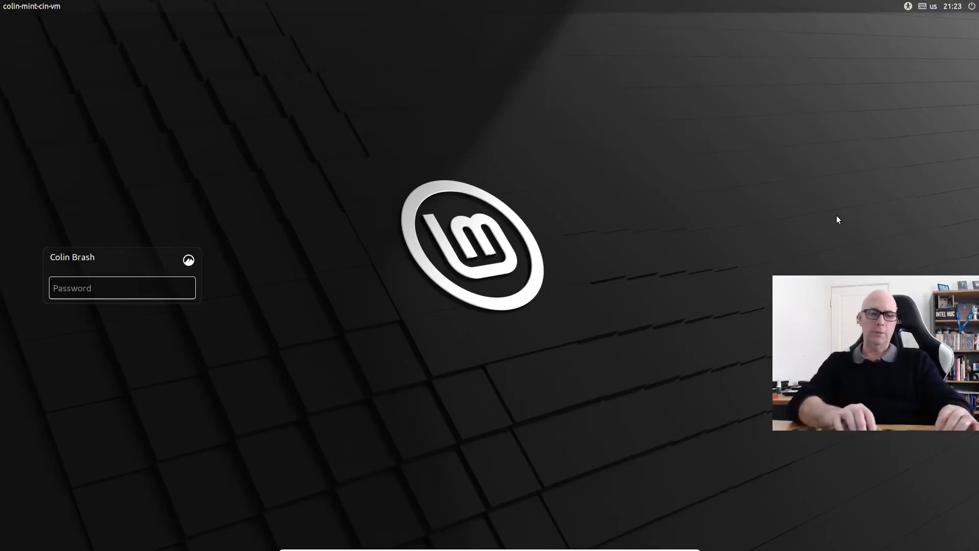
- Log in with the account password, then close the video-driver notice and the Welcome to Linux Mint window
text(••)
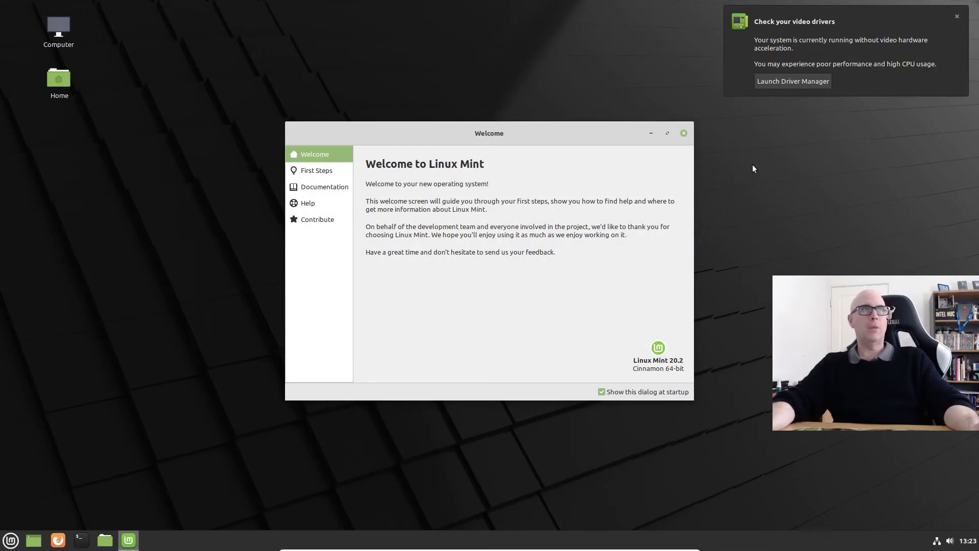
click(957, 18)
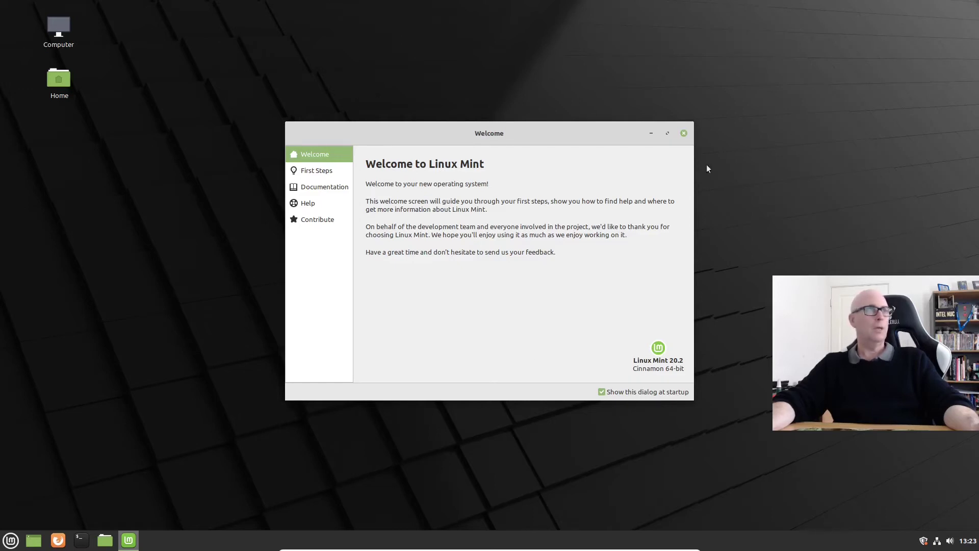
click(683, 133)
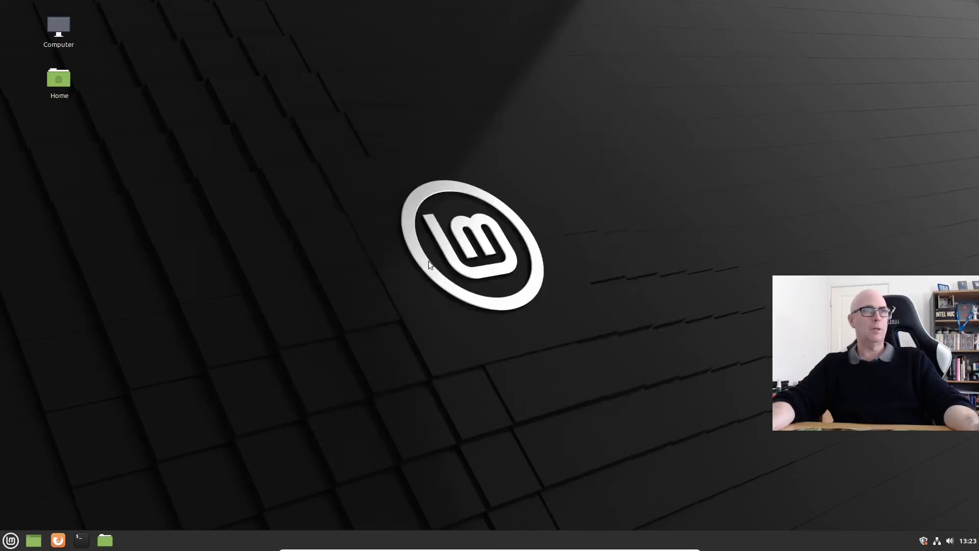
- Restart Linux Mint from the Mint menu
click(16, 546)
click(24, 501)
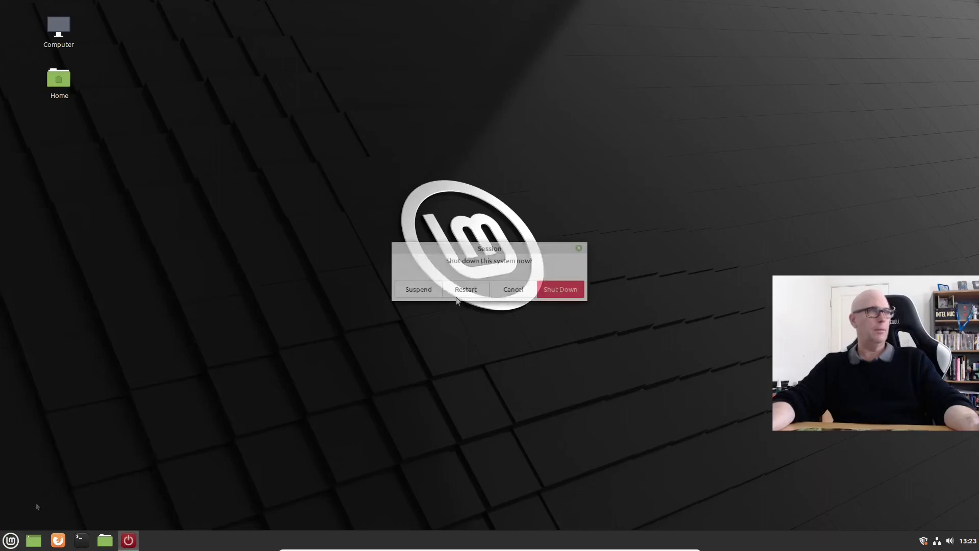
click(460, 291)
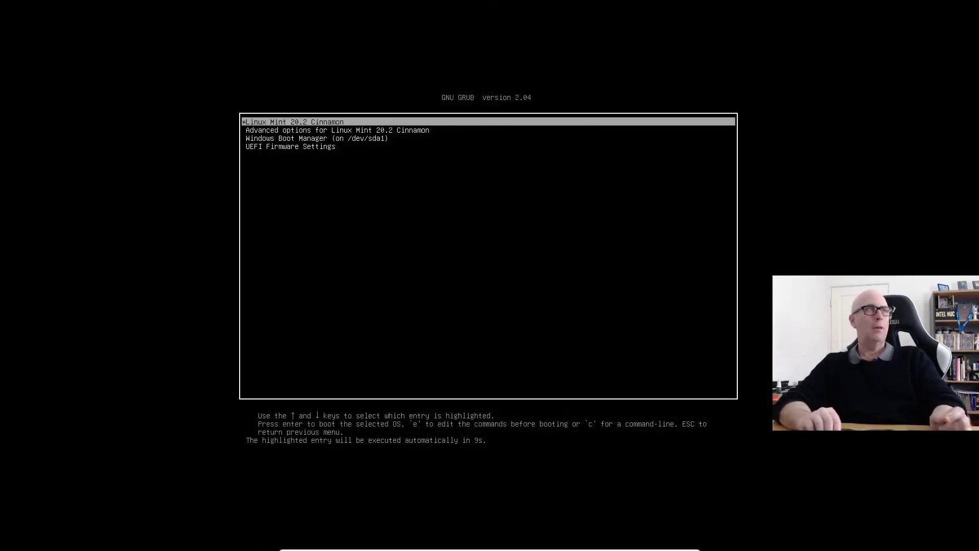
- Boot the Windows Boot Manager entry in GRUB and sign in with the Windows password
key(Down)
key(Down)
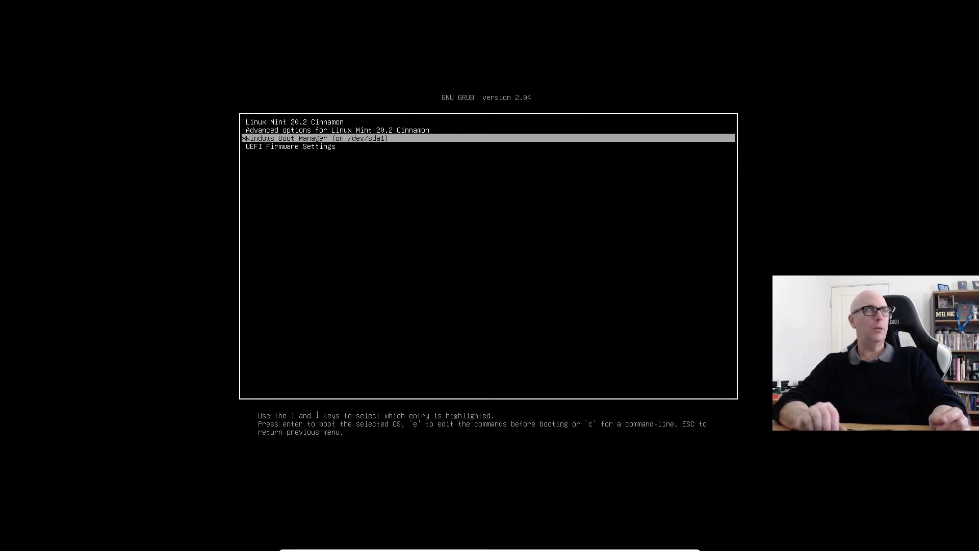
key(Return)
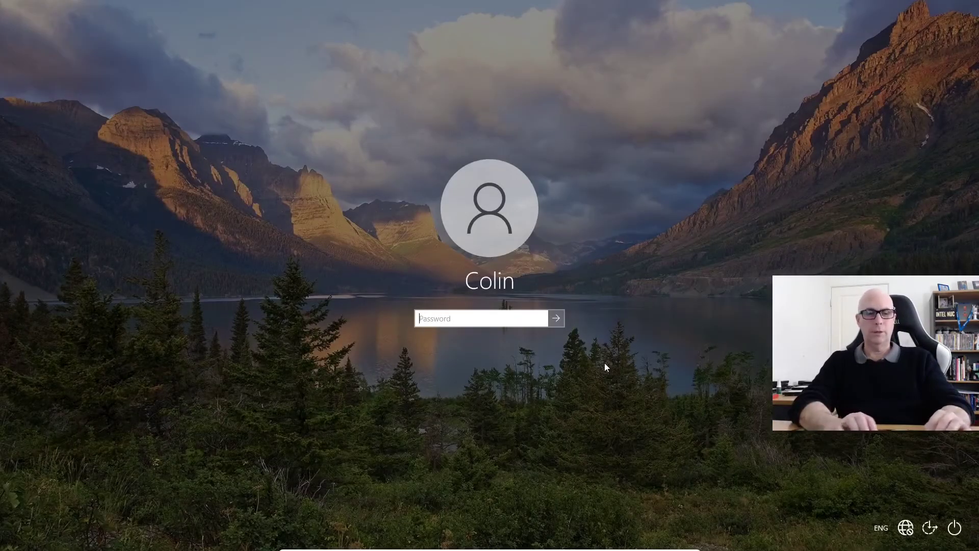
text(*******)
key(Return)
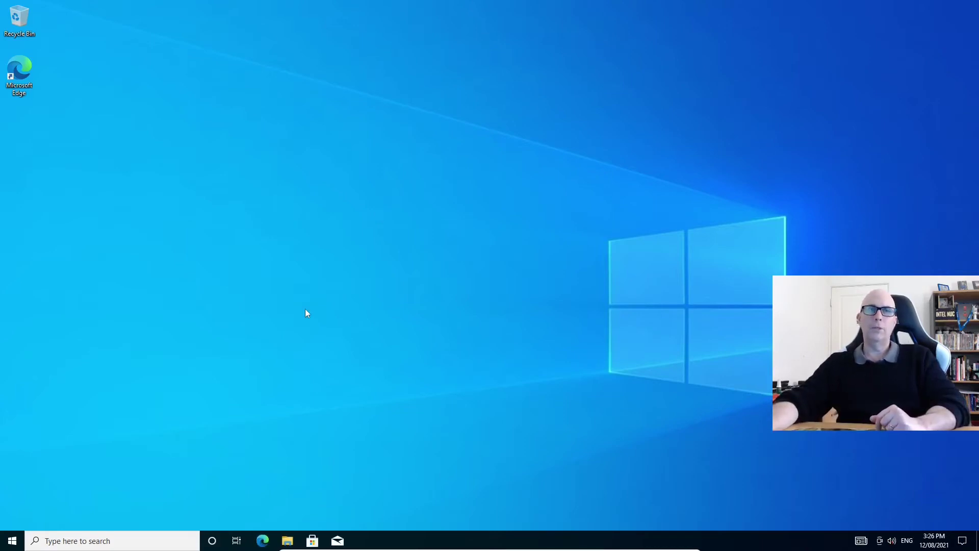
- Shut down Windows, then launch GParted from the live session's launcher search
click(12, 540)
click(13, 518)
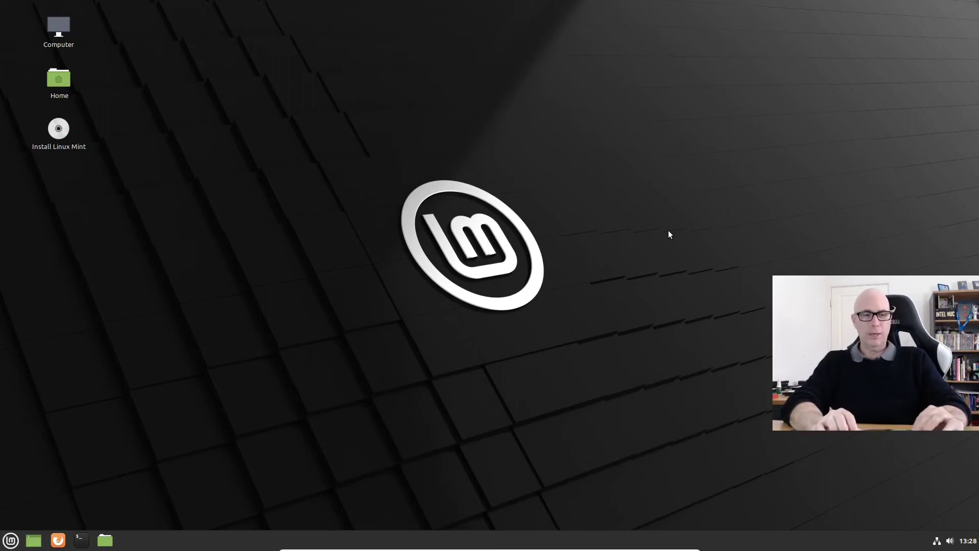
key(super)
text(fil)
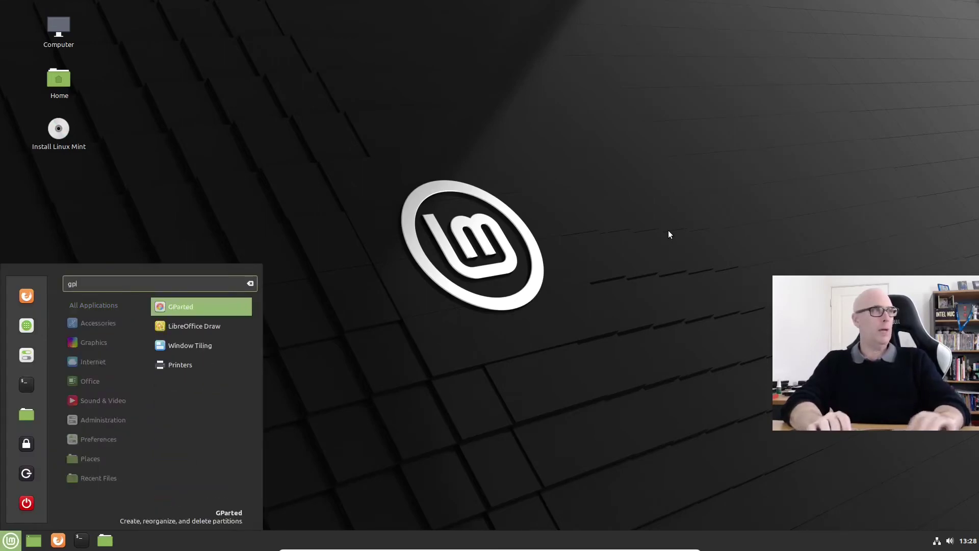
key(Return)
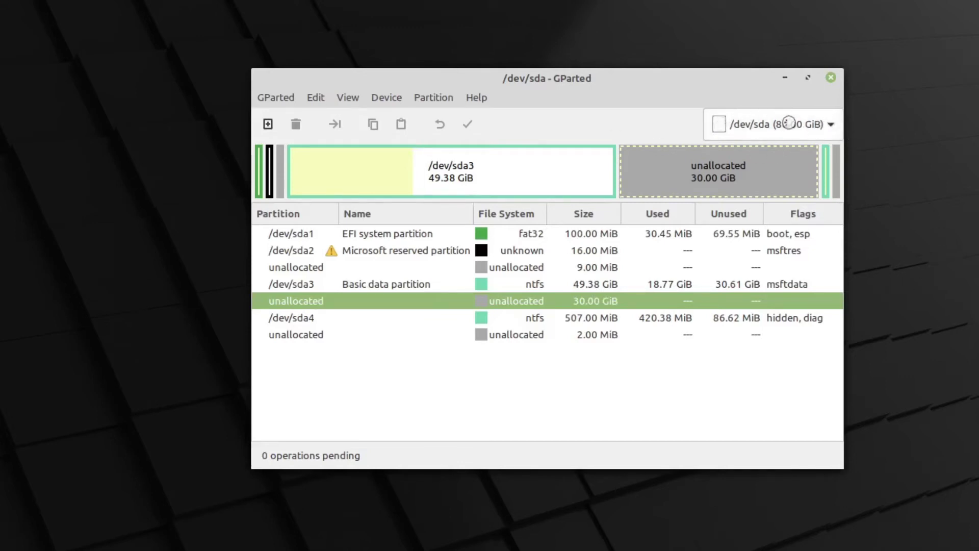
- Keep /dev/sda (80.00 GiB) selected and start a new partition in the 30.00 GiB unallocated space
click(811, 124)
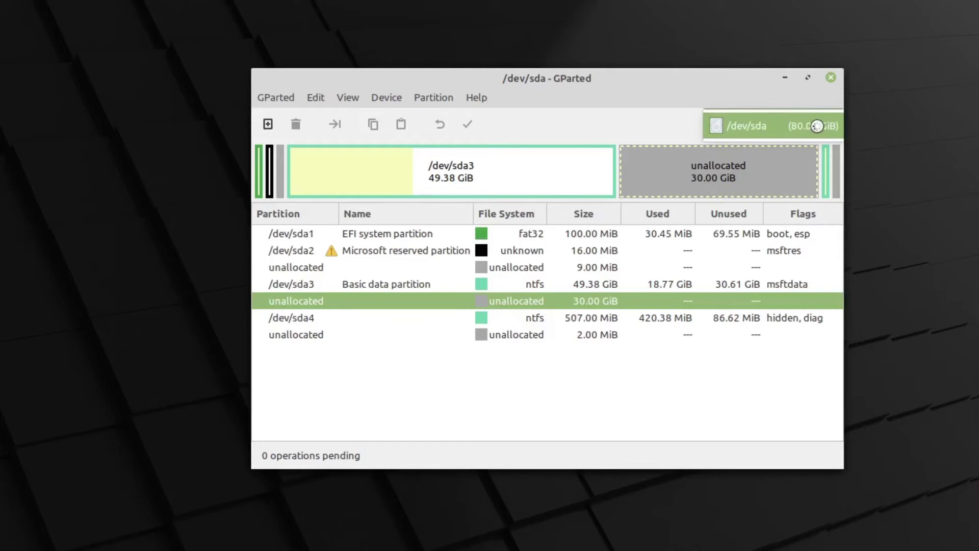
click(781, 127)
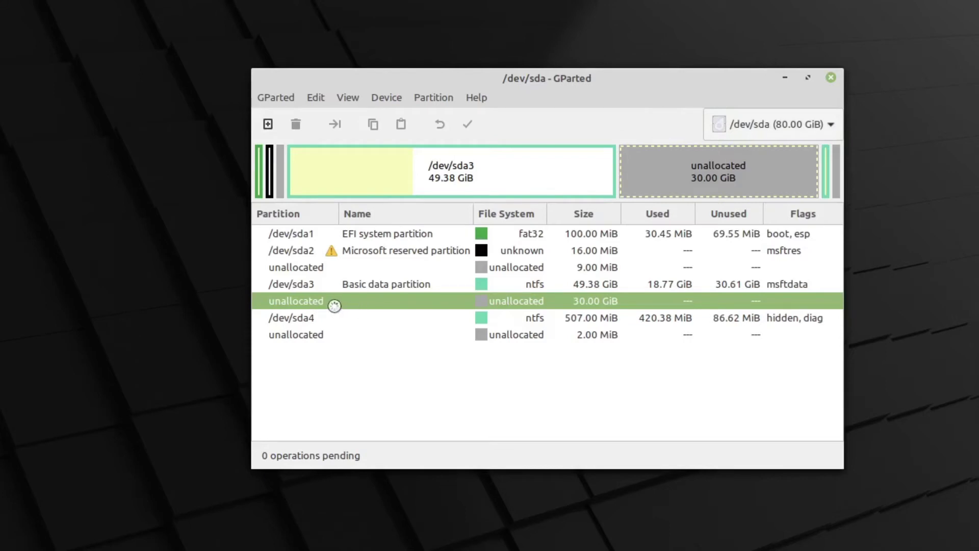
click(435, 97)
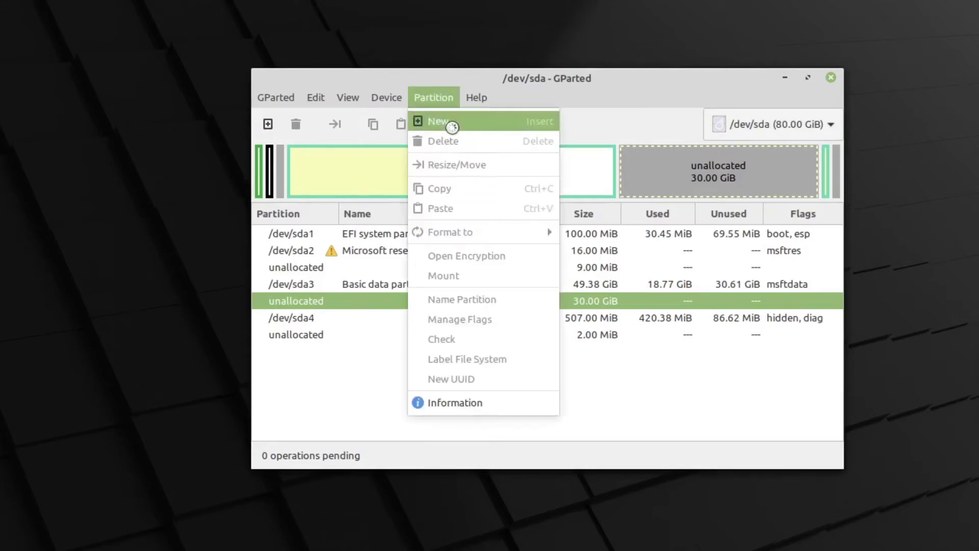
click(436, 98)
right_click(288, 302)
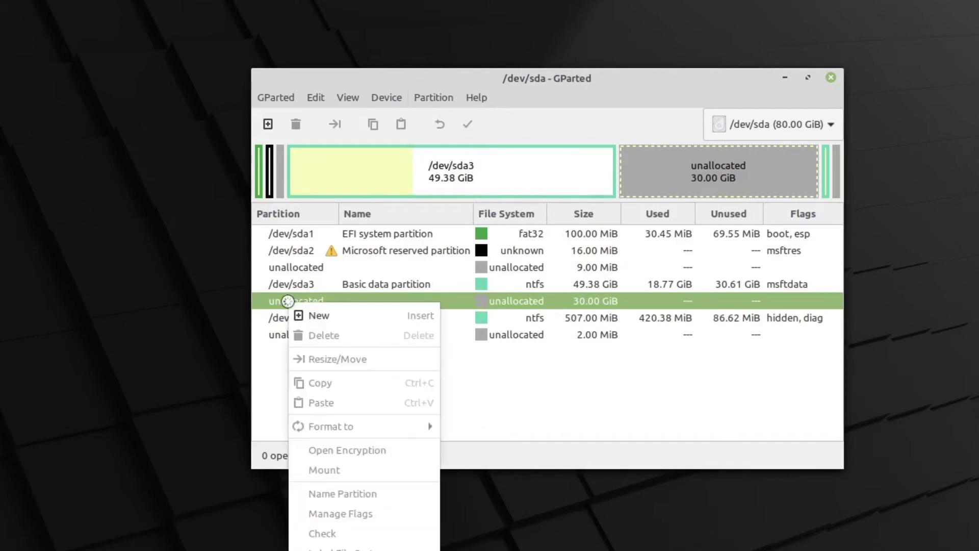
click(335, 314)
- Give the new partition 512 MiB and fat32, label it efi boot, and add it
key(Tab)
text(512)
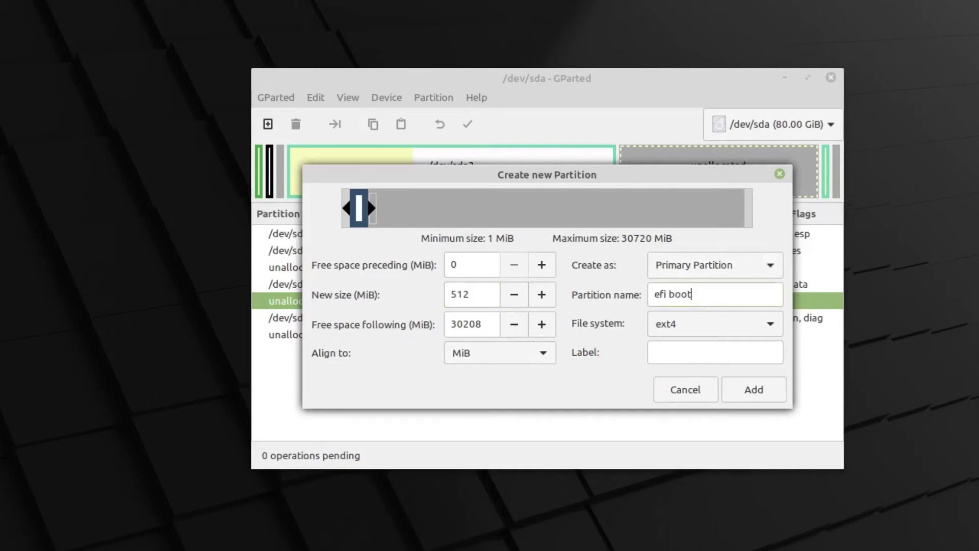
click(770, 324)
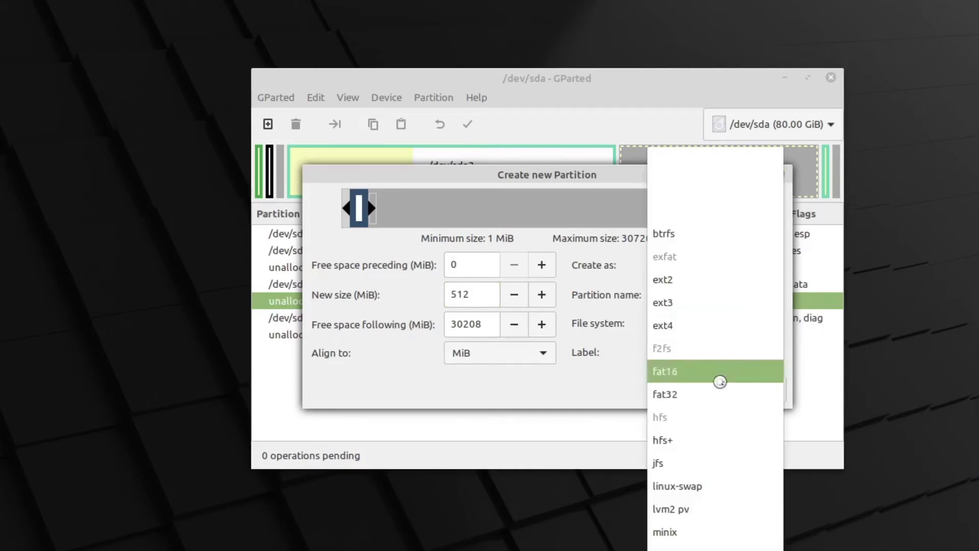
click(700, 392)
click(689, 355)
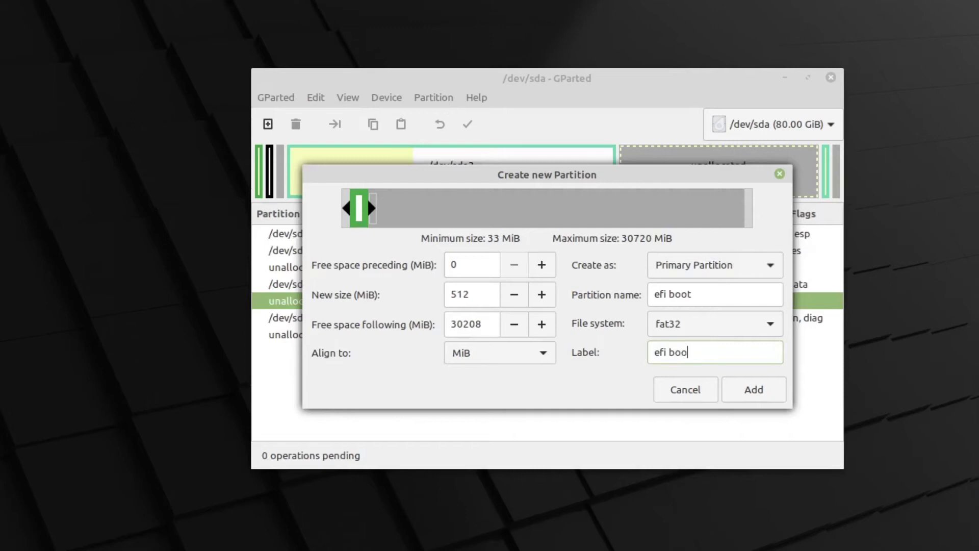
click(755, 390)
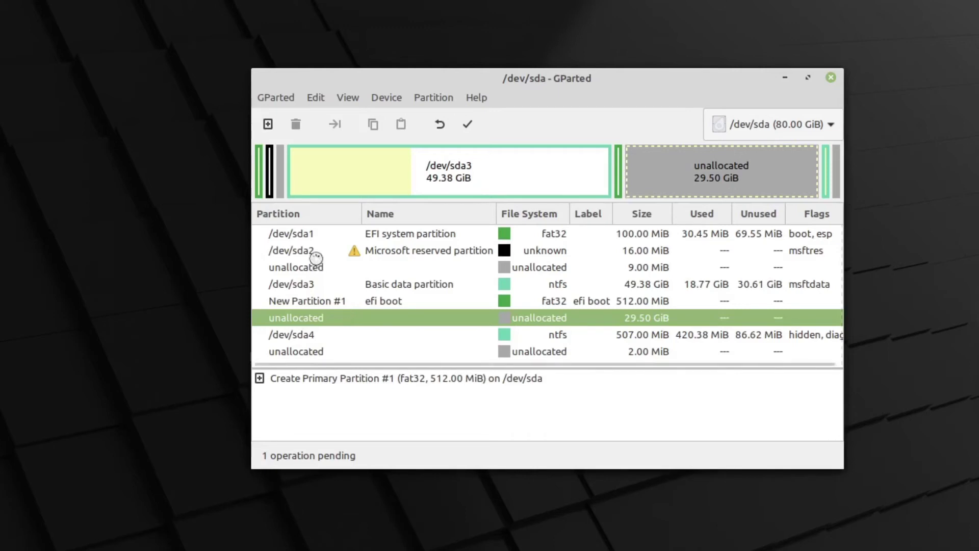
- Queue a 4096 MiB linux-swap partition named and labelled swap in the 29.50 GiB free space
right_click(324, 321)
click(361, 330)
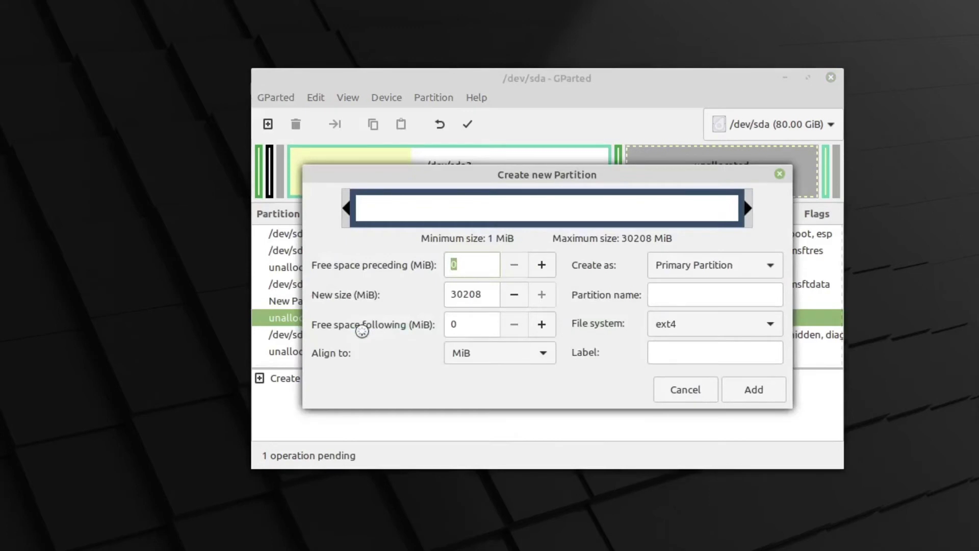
key(Tab)
text(40)
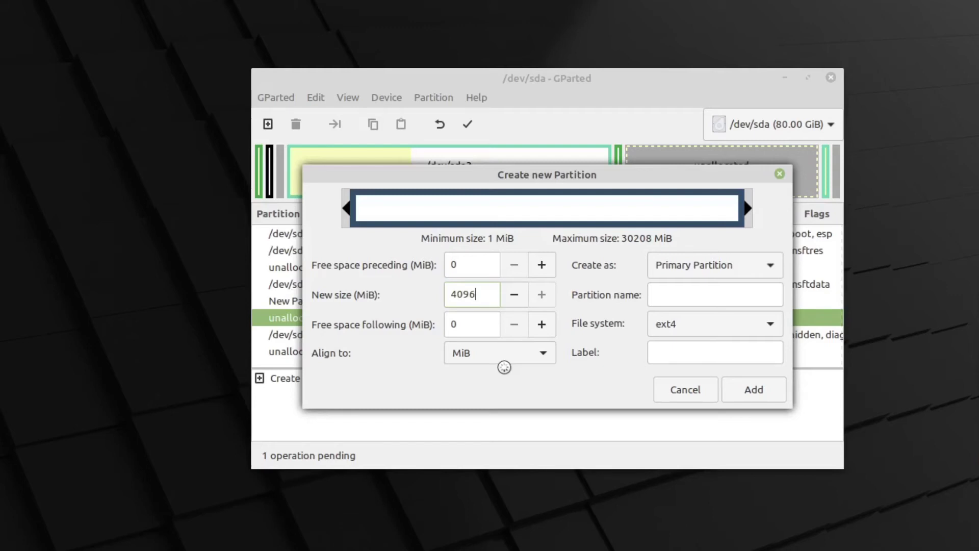
key(Return)
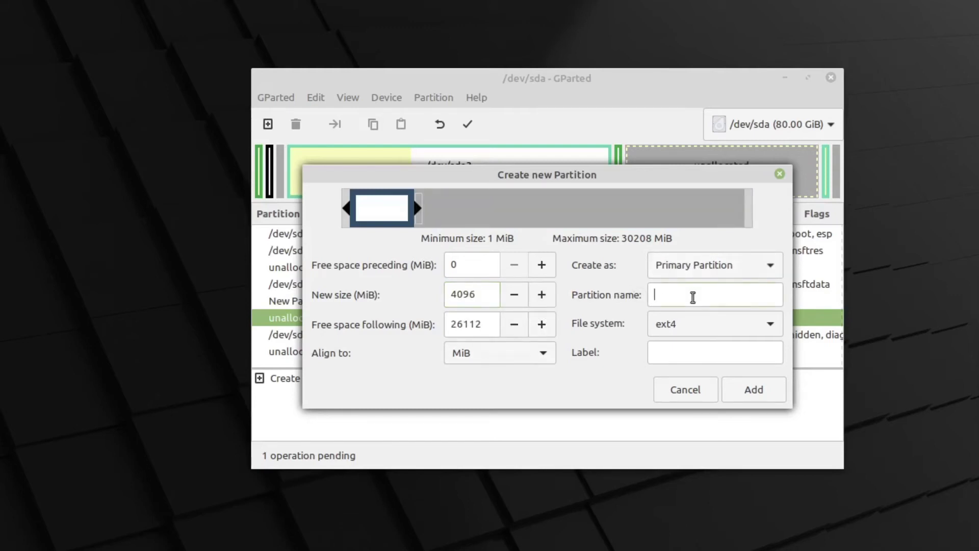
text(swap)
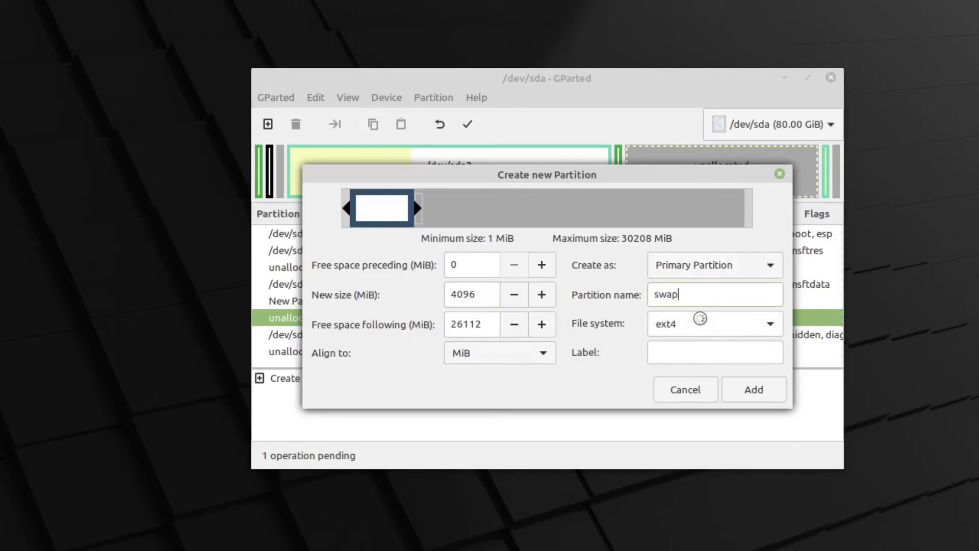
click(702, 322)
click(695, 482)
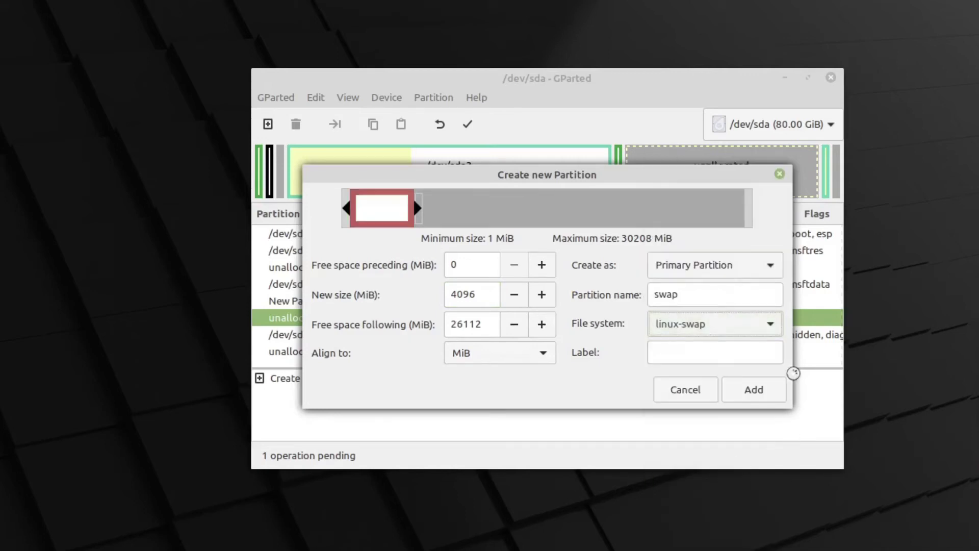
click(733, 356)
text(swa)
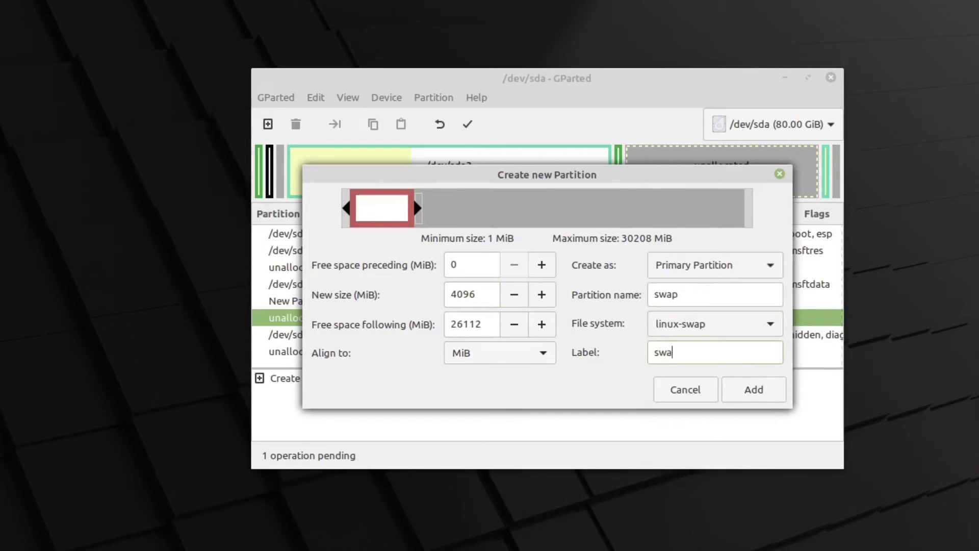
text(p)
click(754, 389)
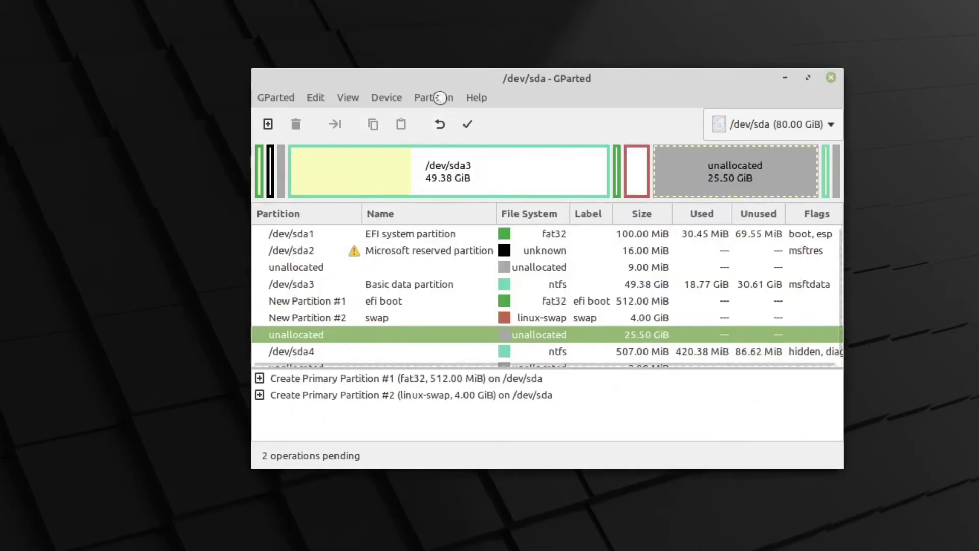
- Set up a new 20480 MiB ext4 partition named and labelled root
click(446, 101)
click(448, 121)
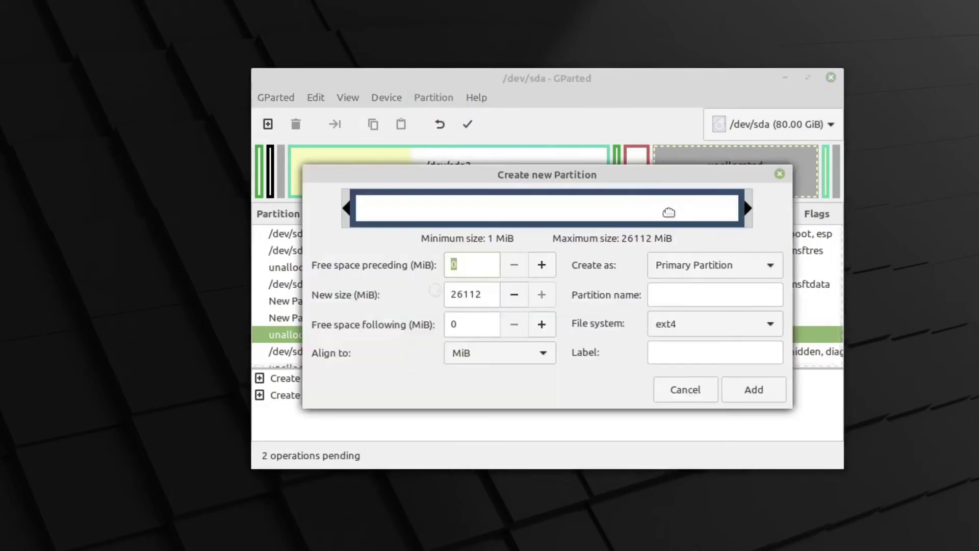
double_click(468, 294)
text(2)
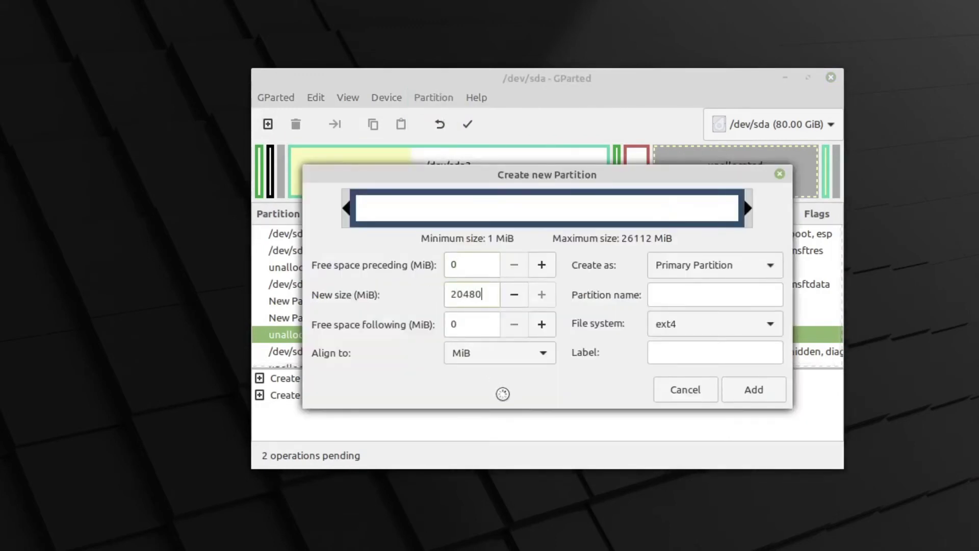
text(0480)
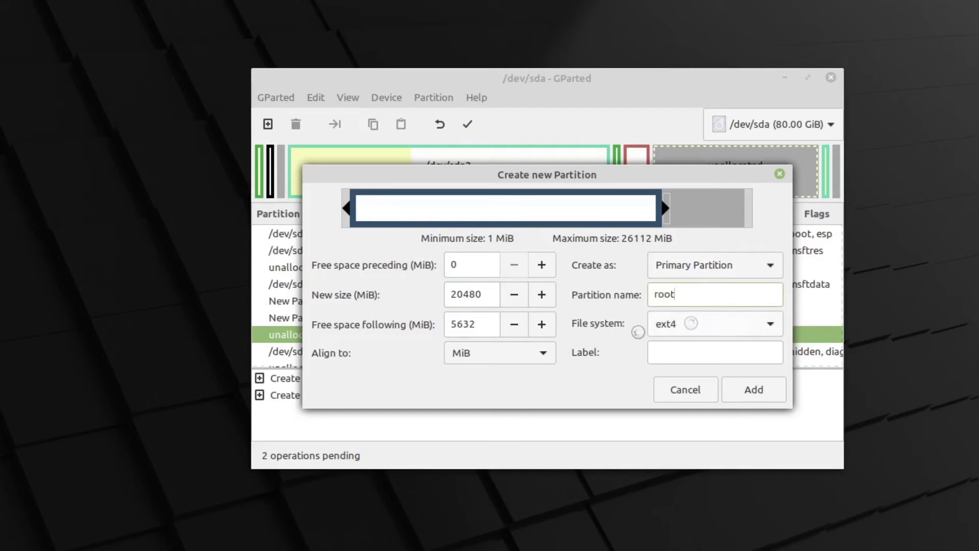
click(715, 327)
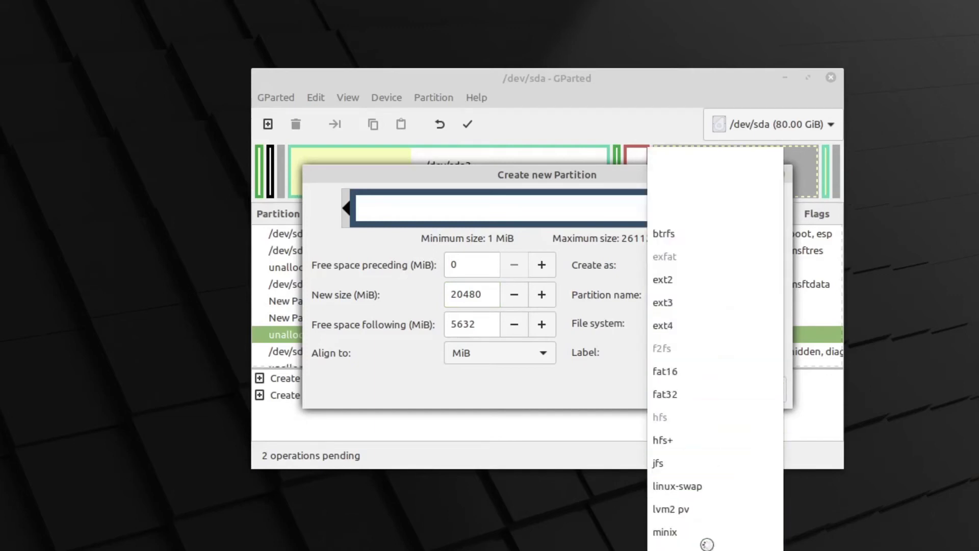
click(594, 383)
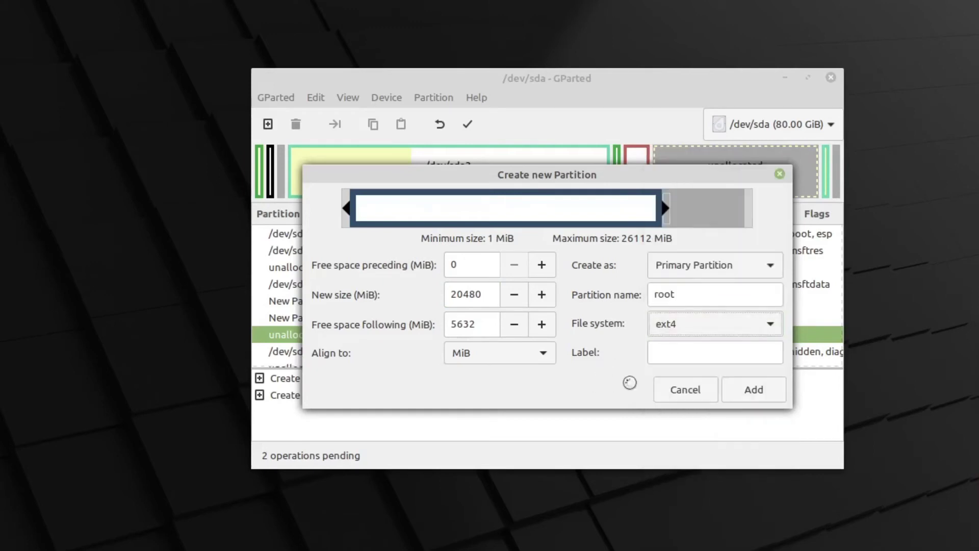
click(706, 352)
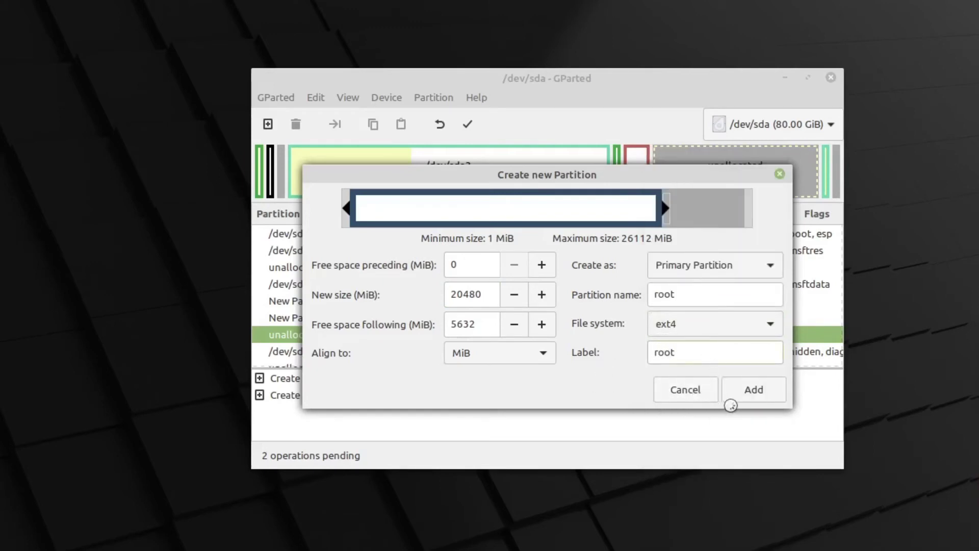
- Add the 20 GiB root partition, then queue a 5632 MiB ext4 partition named and labelled home
click(753, 393)
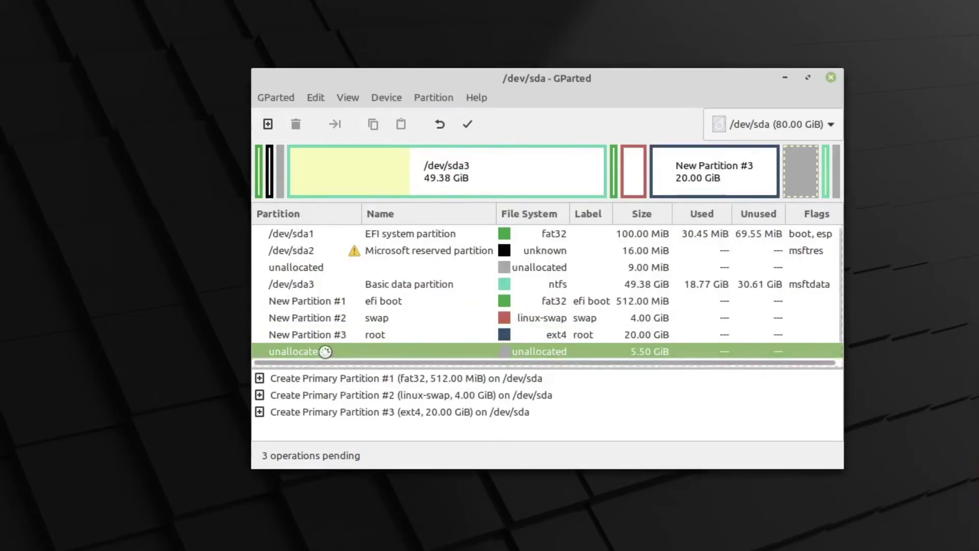
right_click(325, 351)
click(366, 56)
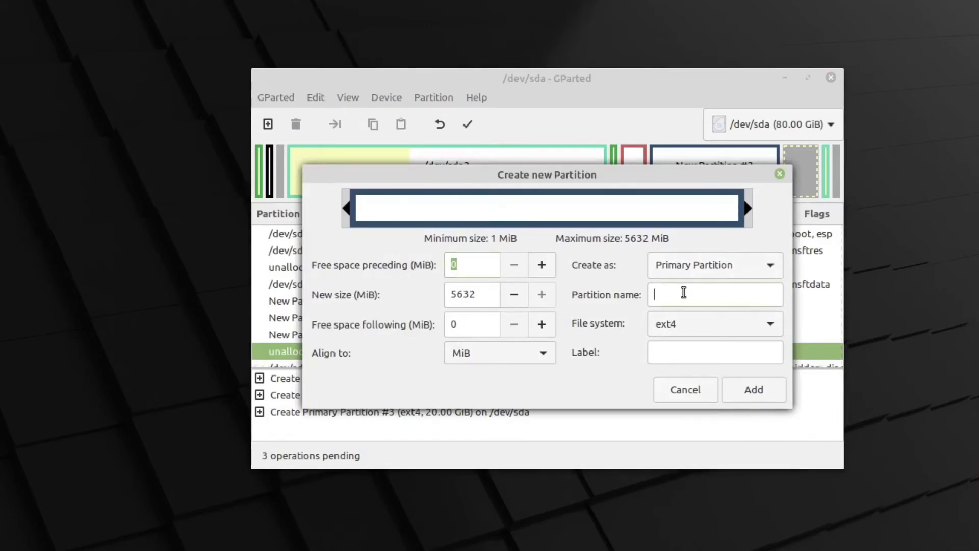
text(home)
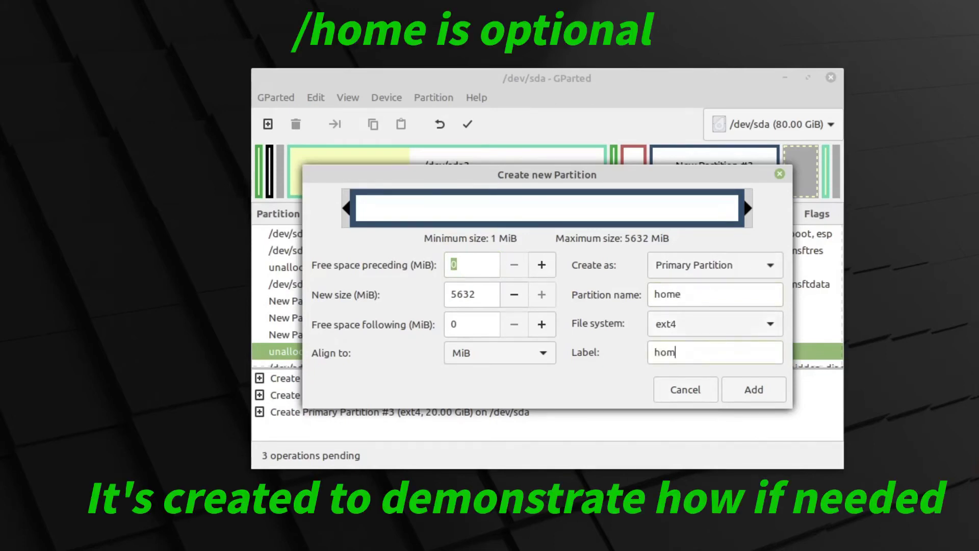
click(752, 388)
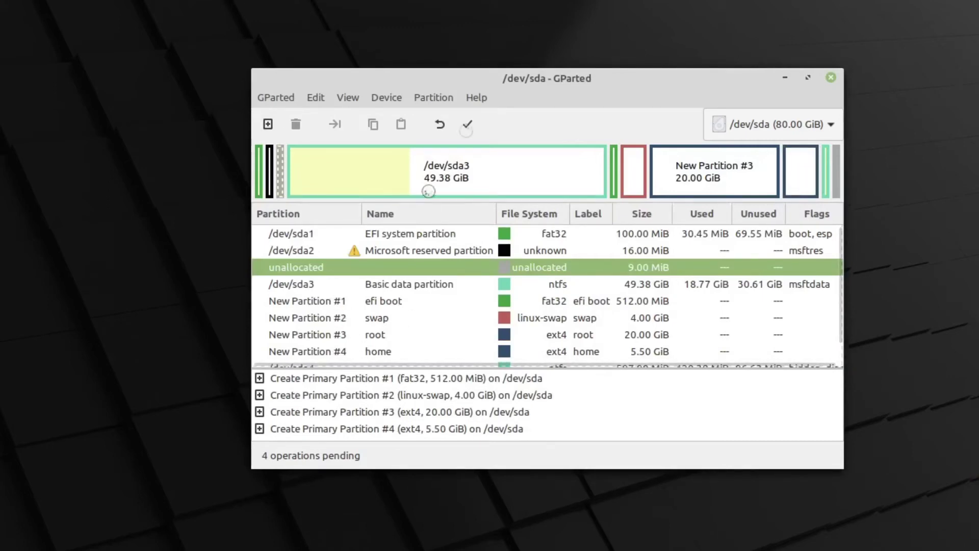
- Apply the four pending partition operations to the disk and close the completion report
click(467, 125)
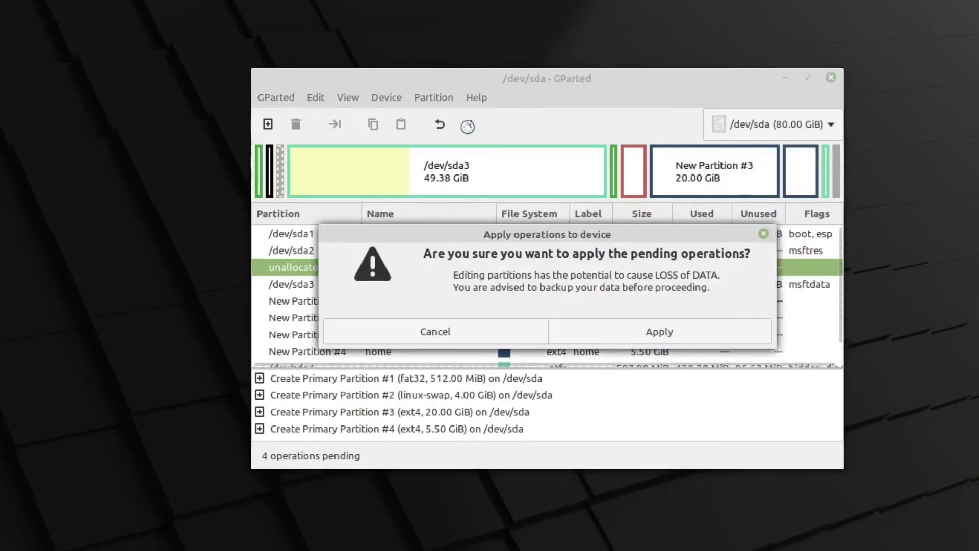
click(685, 334)
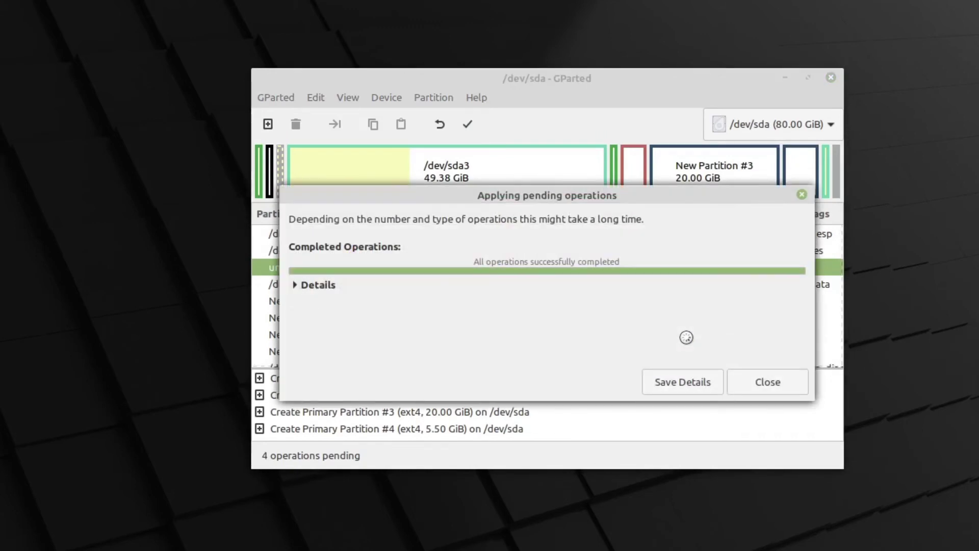
click(776, 385)
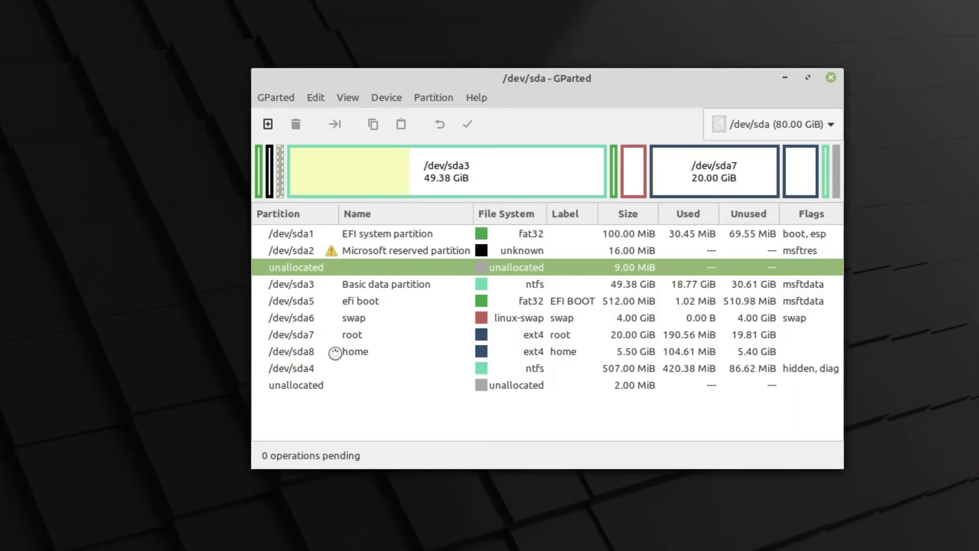
- Review partitions /dev/sda1 through /dev/sda4, then select the efi boot partition /dev/sda5
click(388, 233)
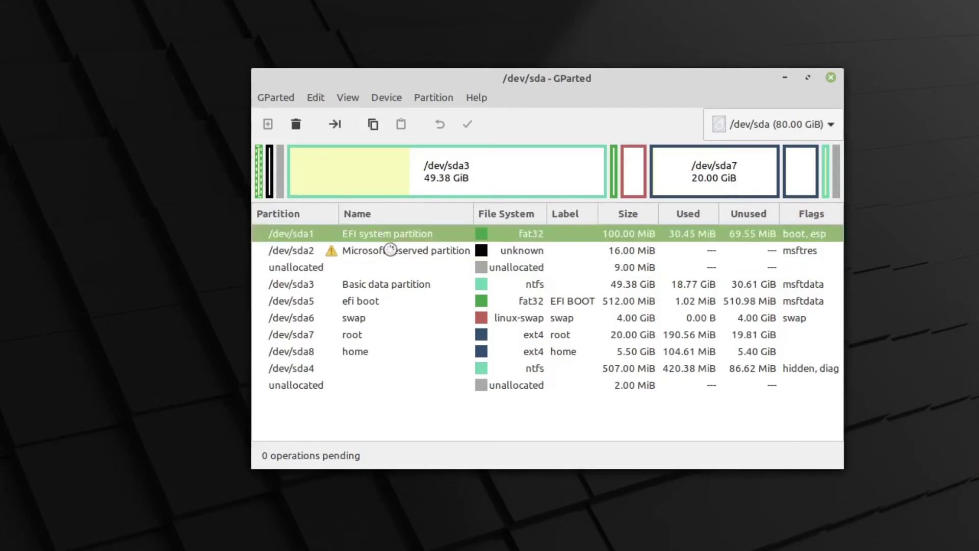
click(390, 250)
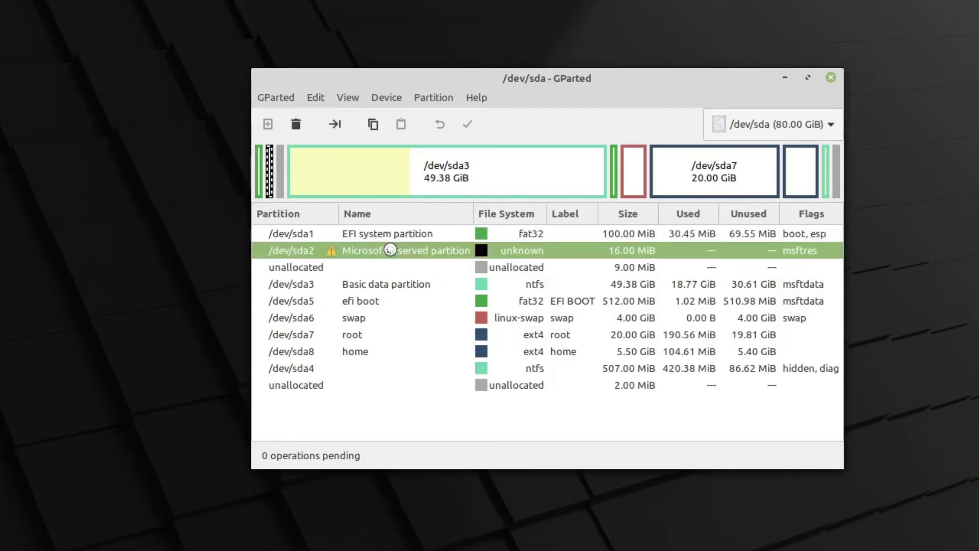
click(392, 284)
click(335, 369)
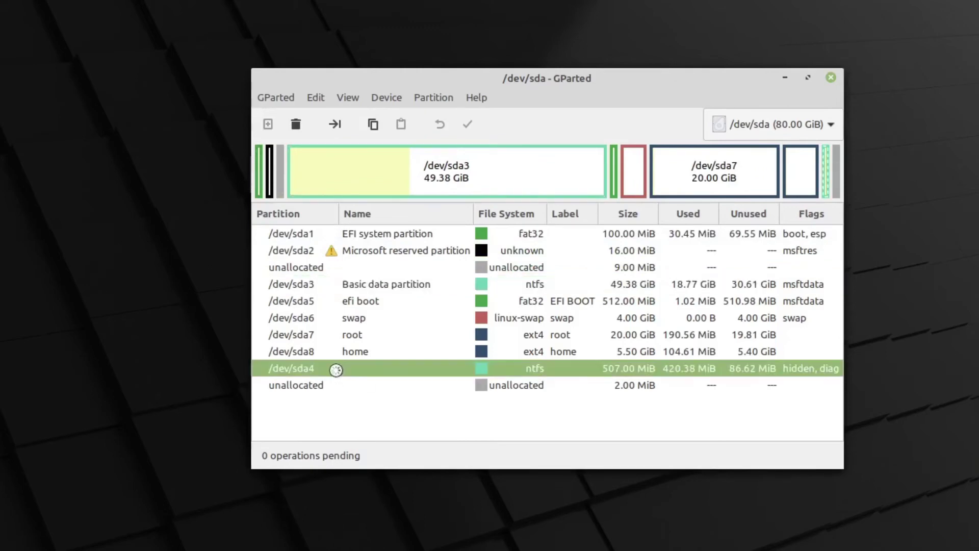
click(367, 300)
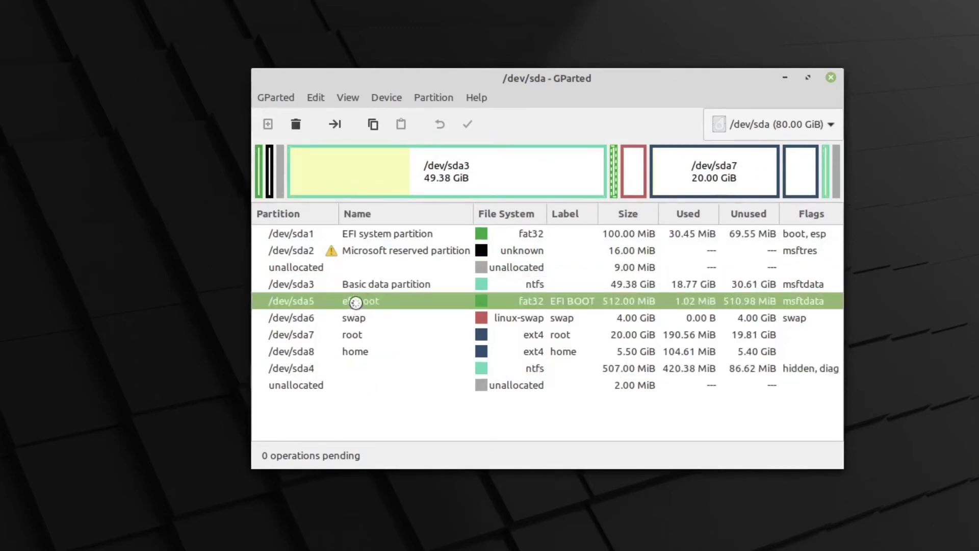
- Turn on the boot flag (esp follows automatically) for /dev/sda5 and close the flags dialog
right_click(355, 302)
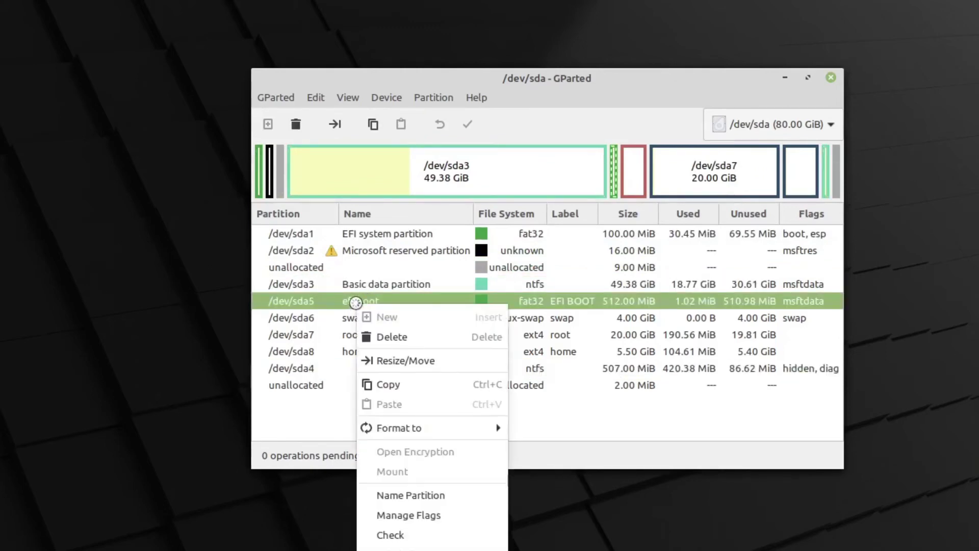
click(404, 516)
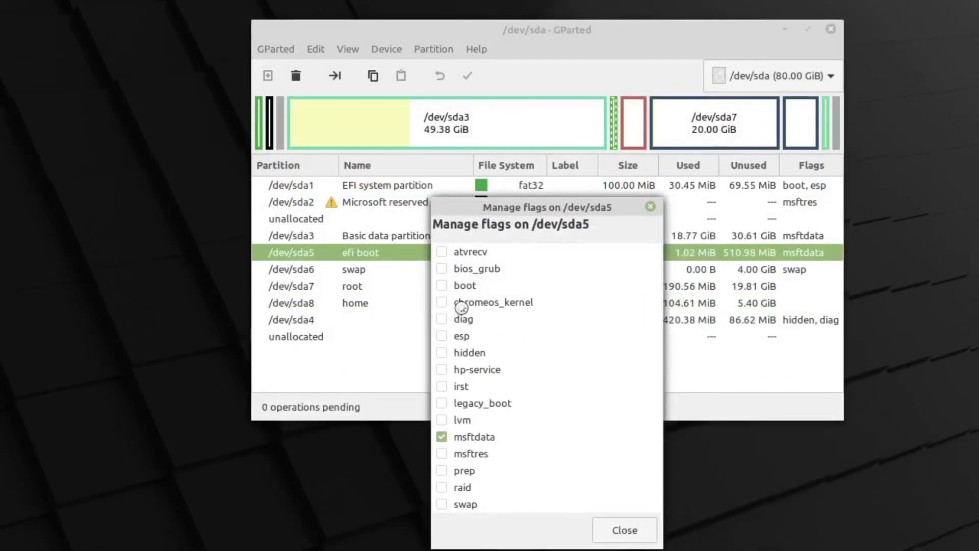
click(441, 285)
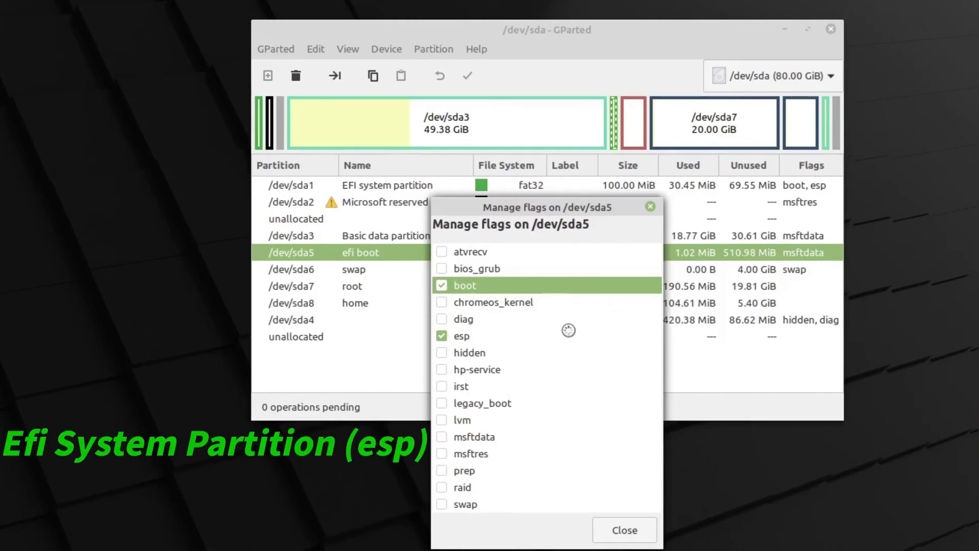
click(623, 530)
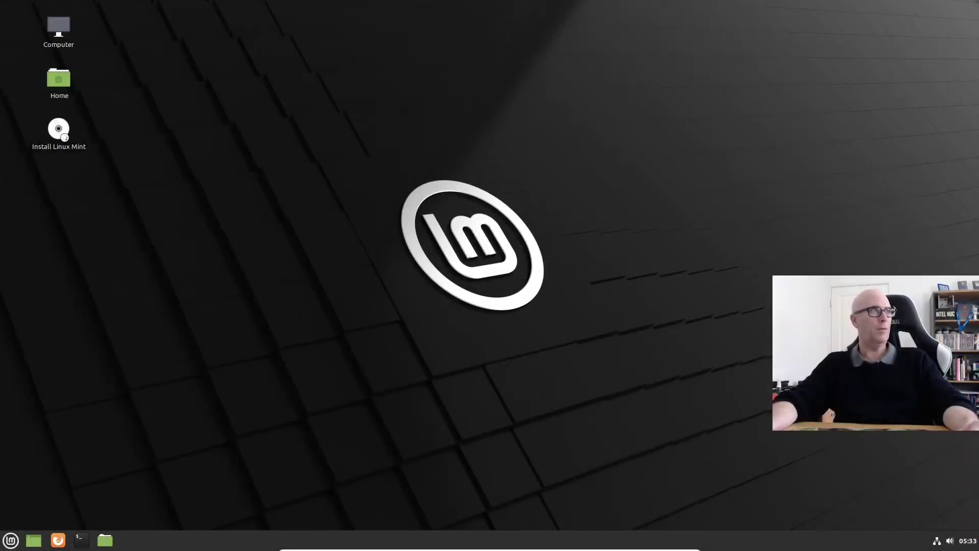
- Launch the Linux Mint installer and continue with English and the English (US) keyboard layout
double_click(58, 130)
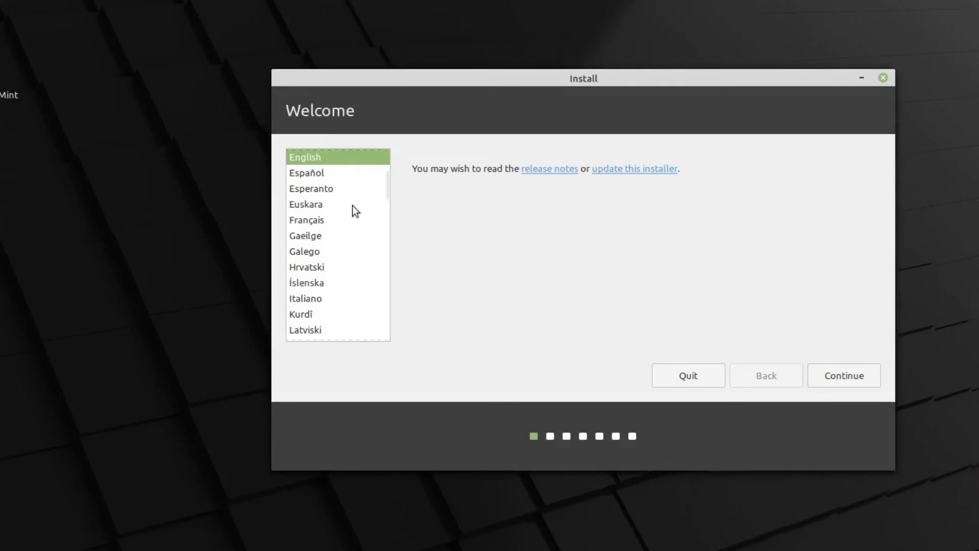
scroll(323, 227, down, 3)
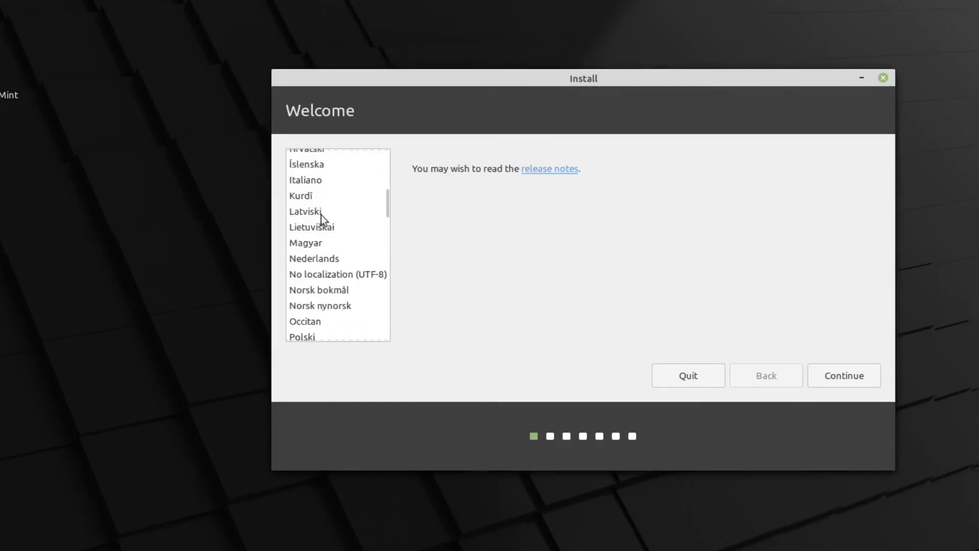
scroll(323, 218, up, 4)
click(845, 378)
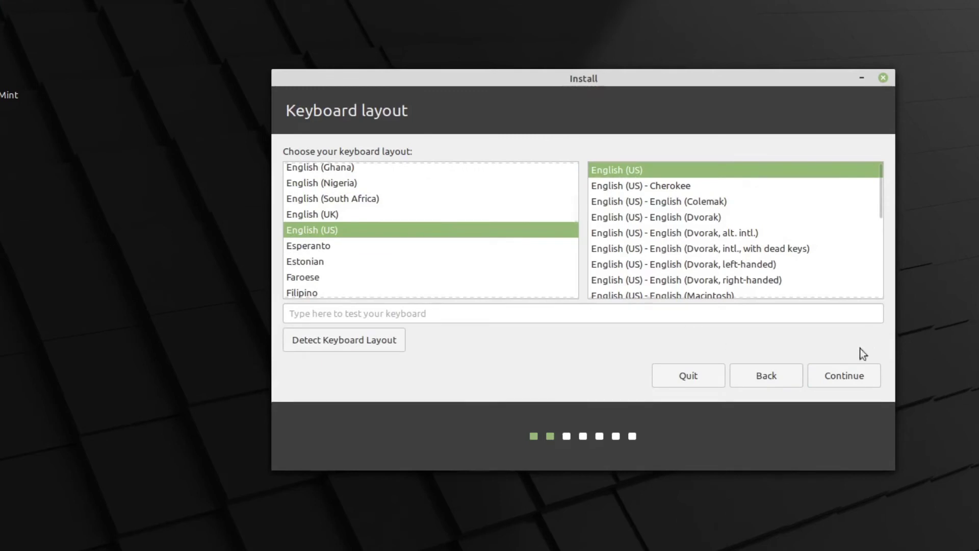
click(854, 377)
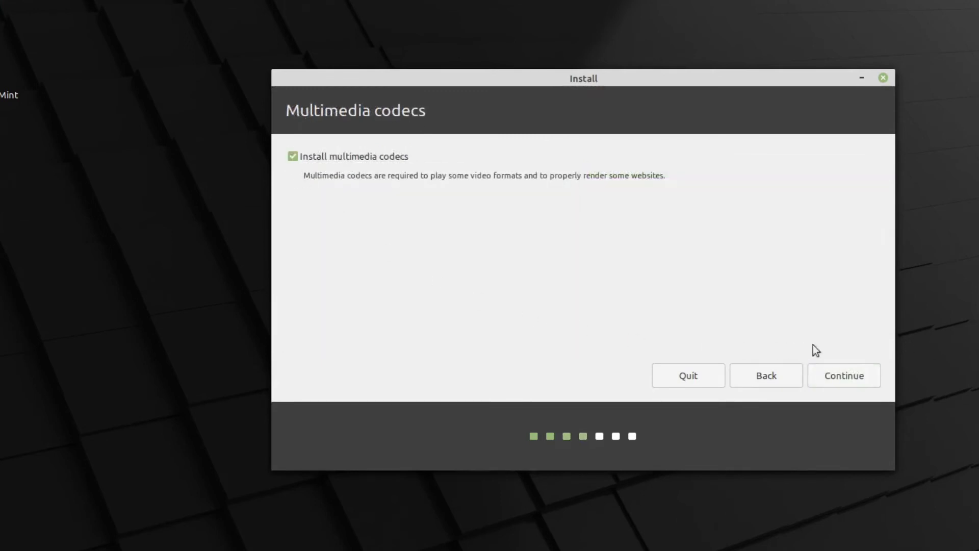
- Keep 'Install multimedia codecs' ticked and advance to the Installation type page
click(852, 381)
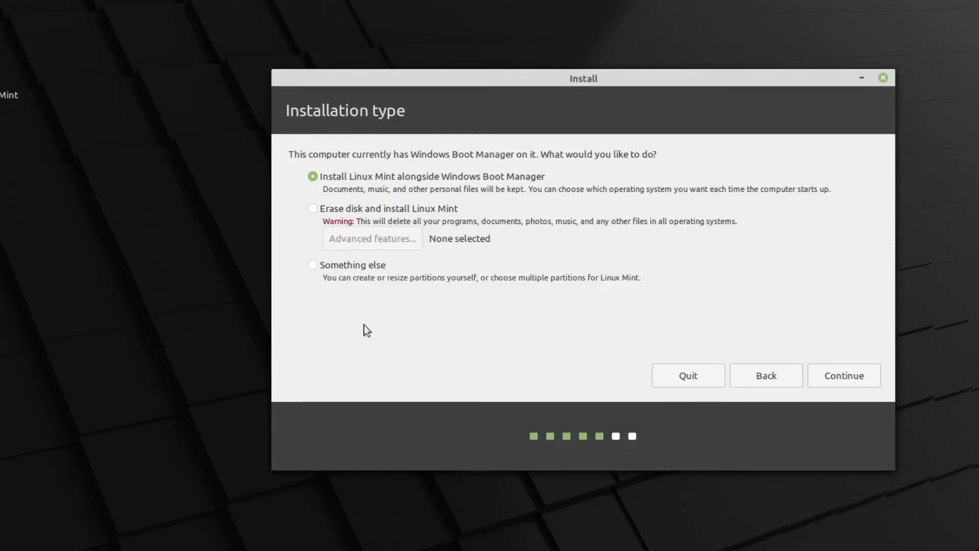
- Choose Something else, then review /dev/sda5 (EFI) and /dev/sda6 (swap), leaving both unchanged
click(309, 264)
click(837, 375)
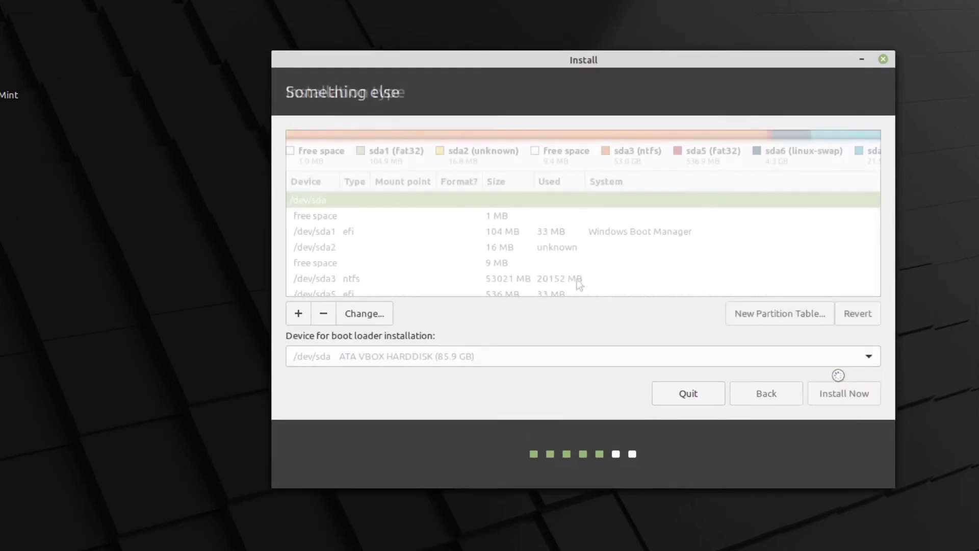
scroll(363, 244, down, 1)
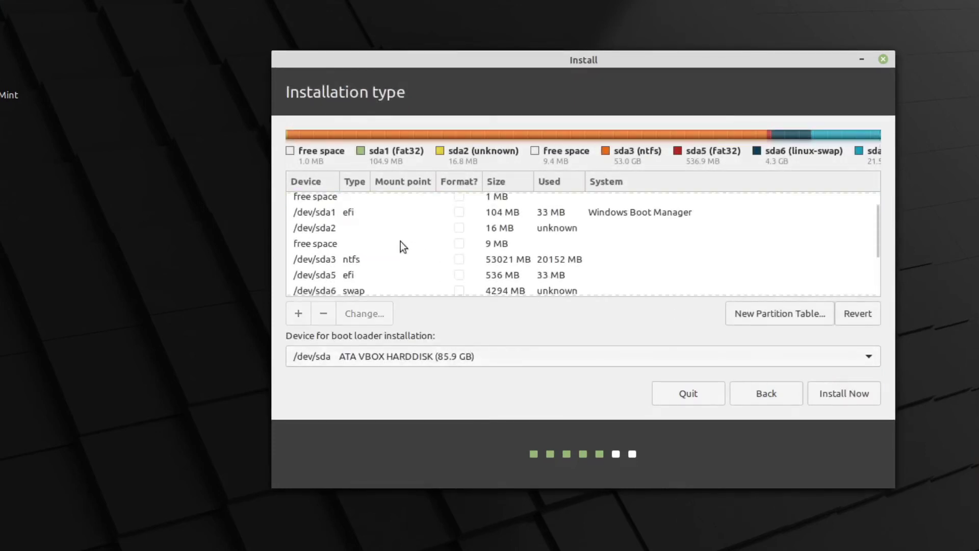
scroll(400, 241, down, 2)
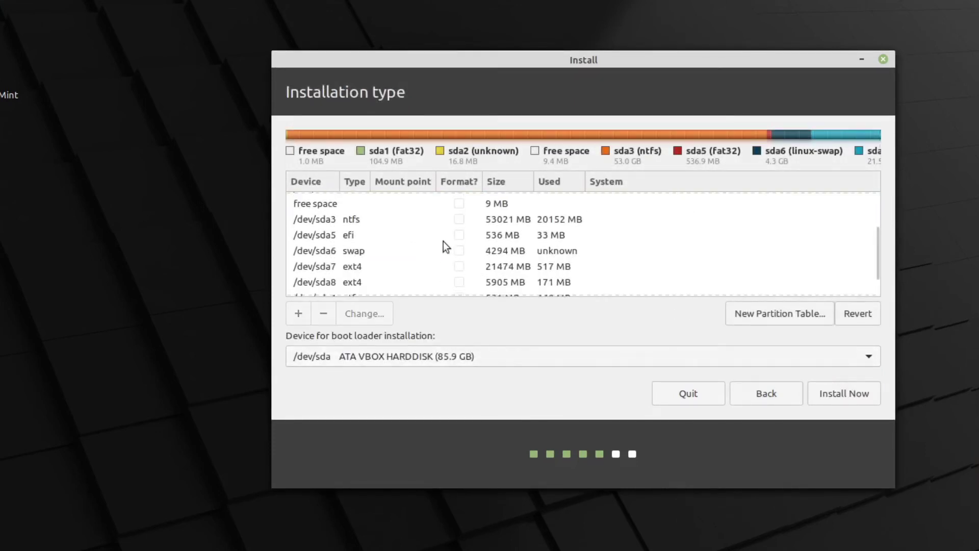
click(322, 237)
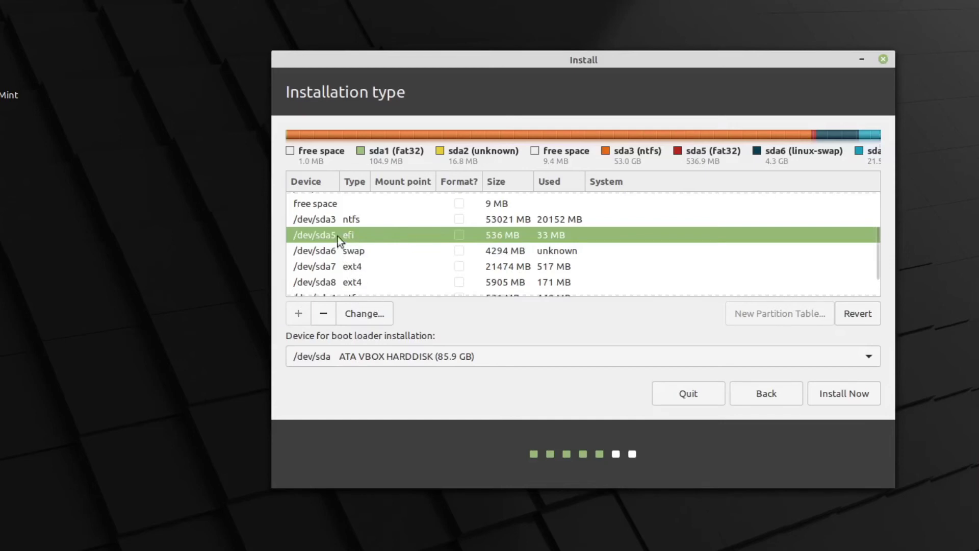
click(368, 315)
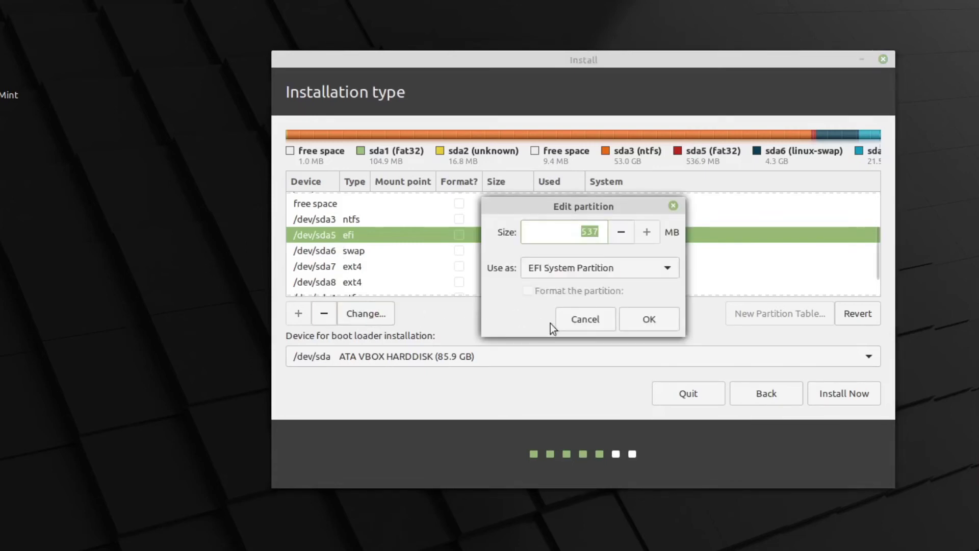
click(586, 320)
double_click(353, 237)
click(647, 321)
double_click(358, 251)
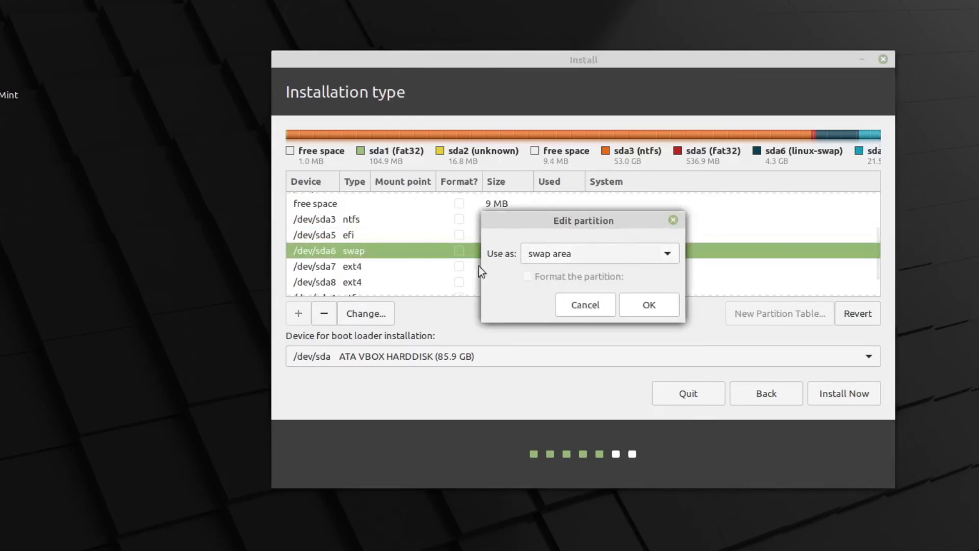
click(584, 306)
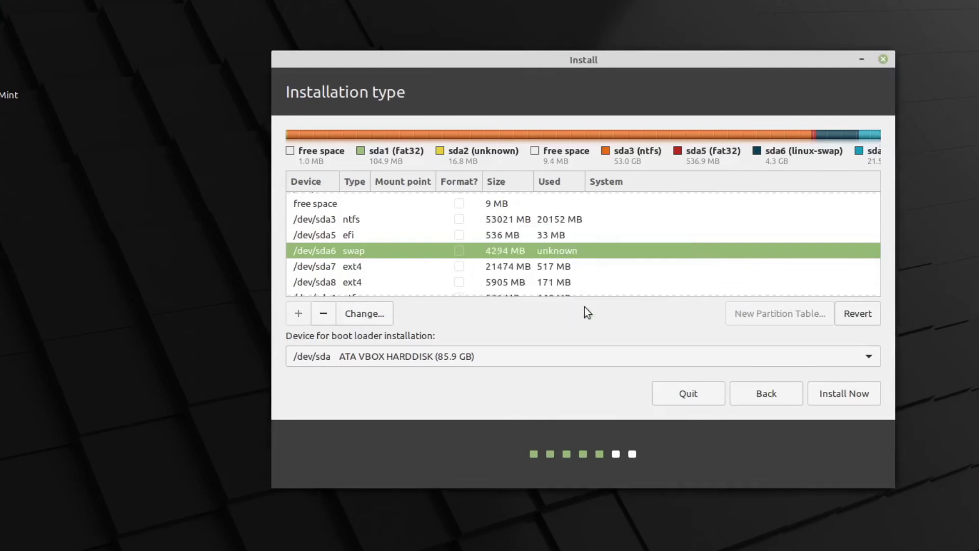
- Set /dev/sda7 to Ext4 journaling file system, formatted, mounted at root (/)
click(348, 272)
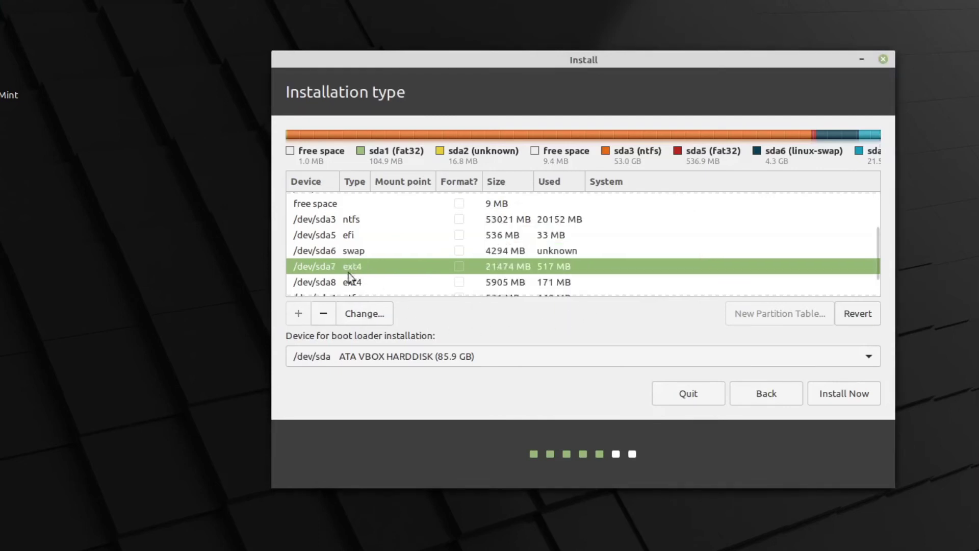
click(363, 314)
click(587, 320)
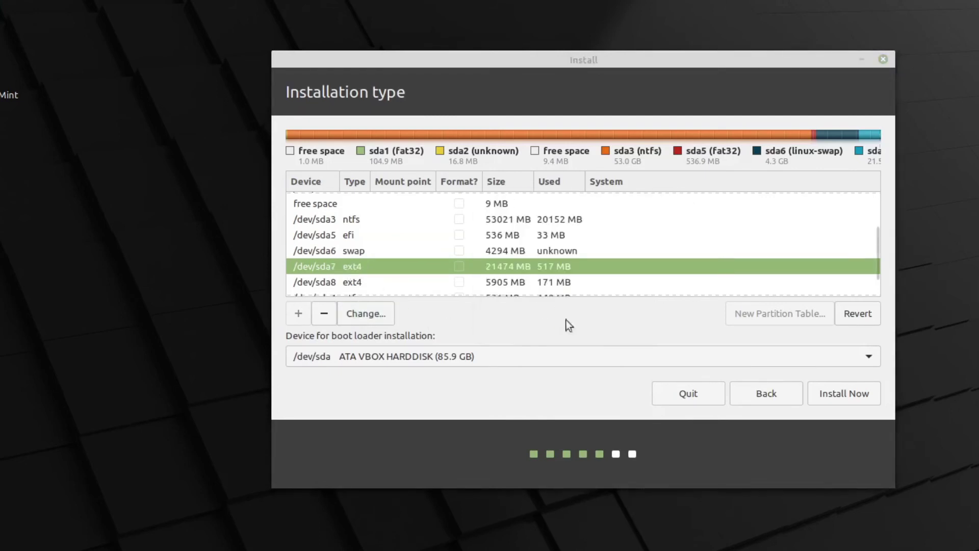
double_click(354, 266)
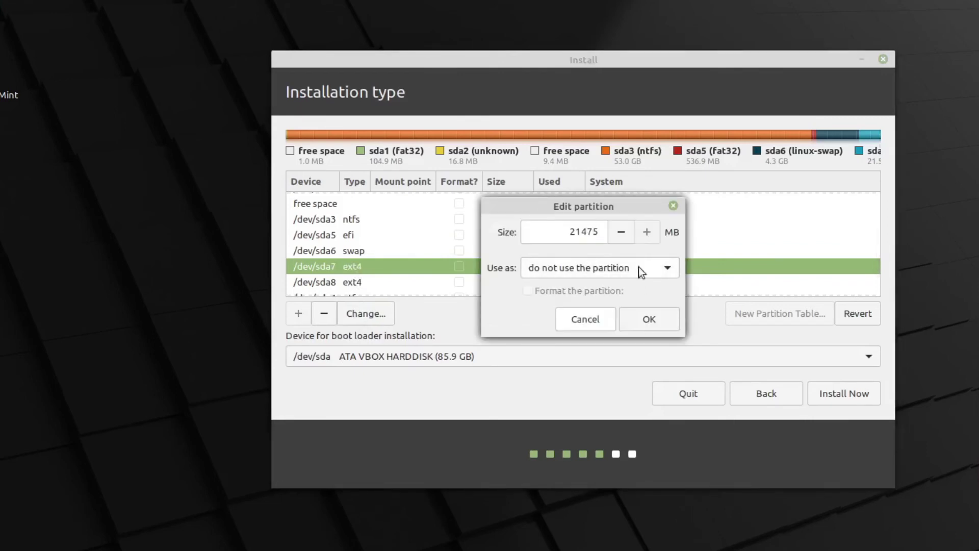
click(670, 267)
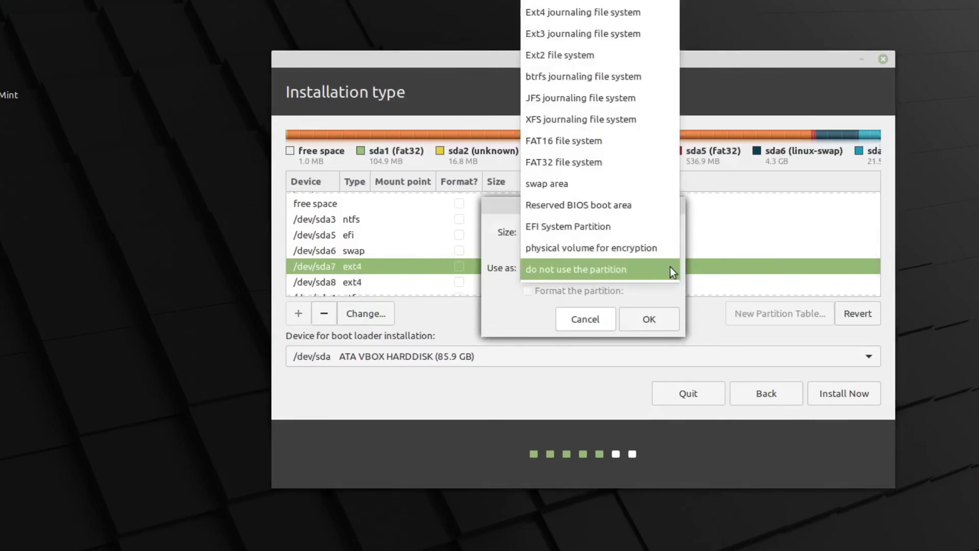
click(561, 16)
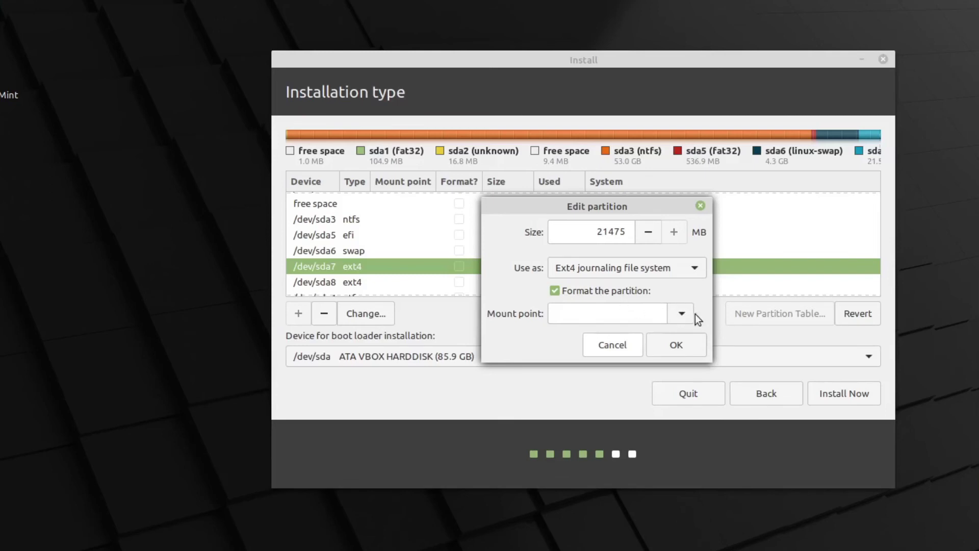
click(682, 313)
click(574, 340)
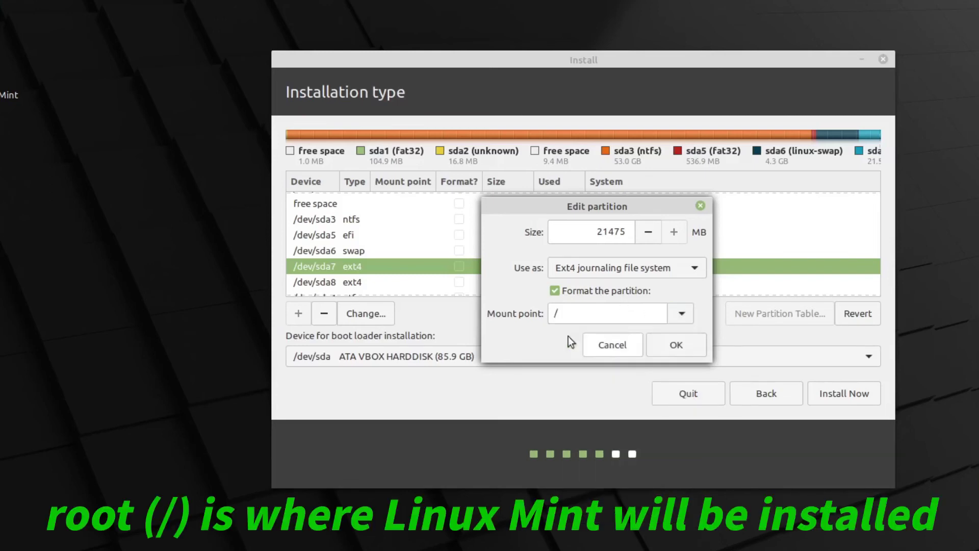
click(682, 350)
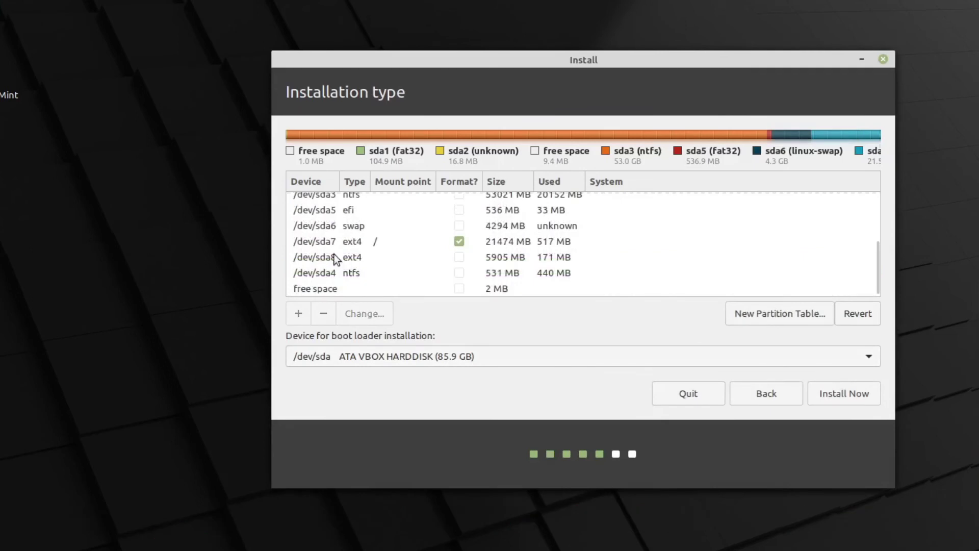
- Set /dev/sda8 to Ext4 journaling file system with mount point /home and confirm
click(335, 262)
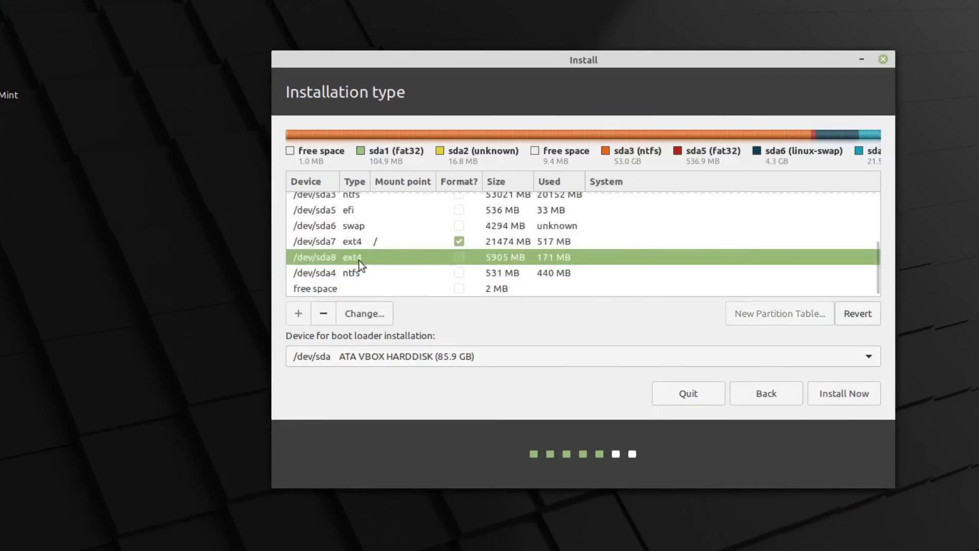
double_click(359, 261)
click(667, 266)
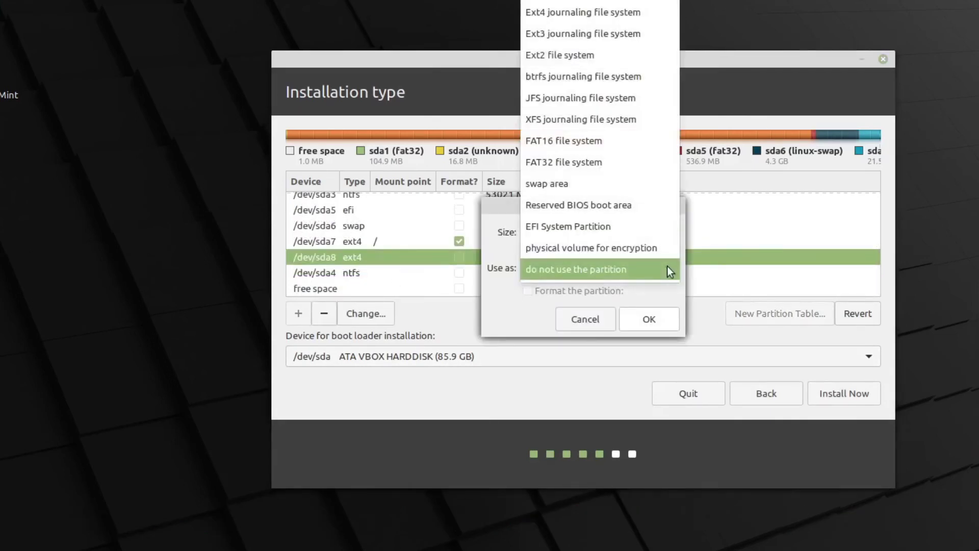
click(584, 6)
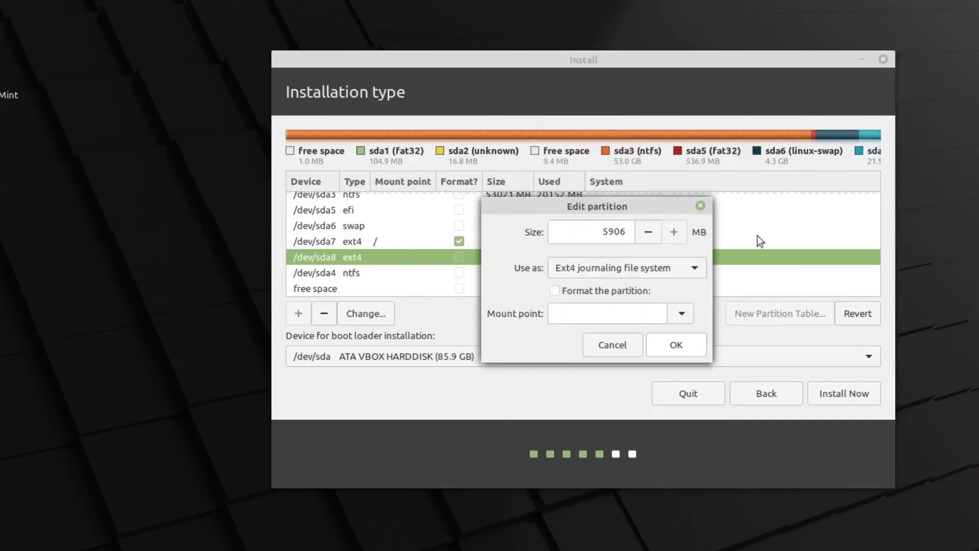
click(681, 314)
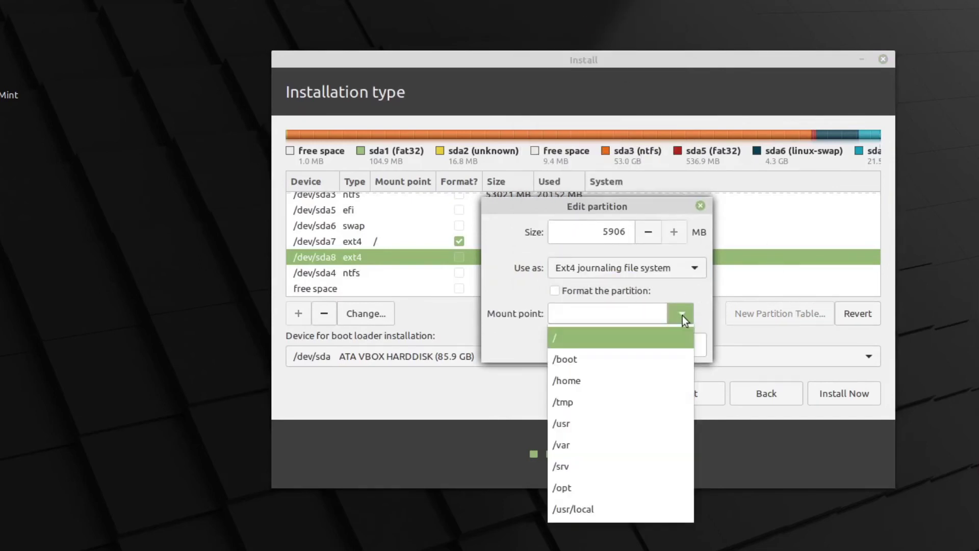
click(573, 388)
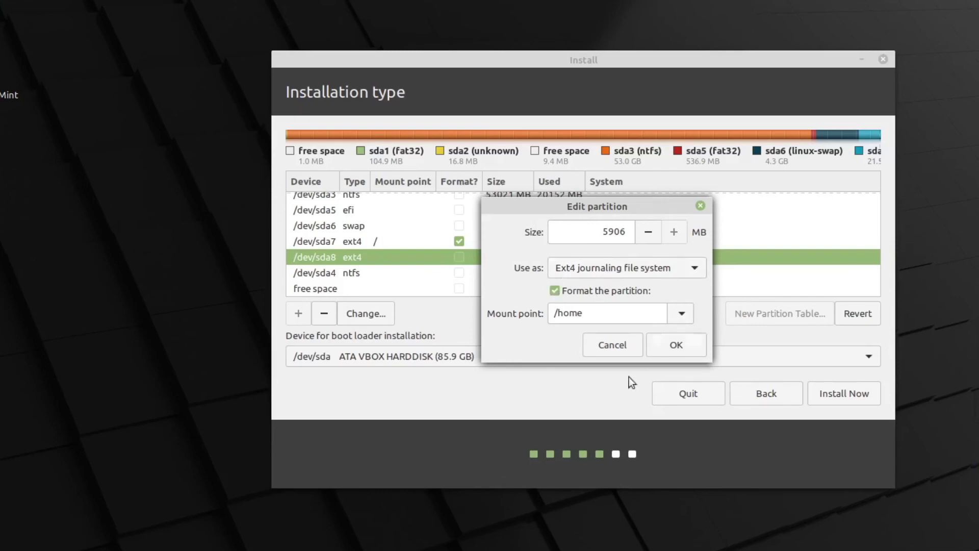
click(679, 344)
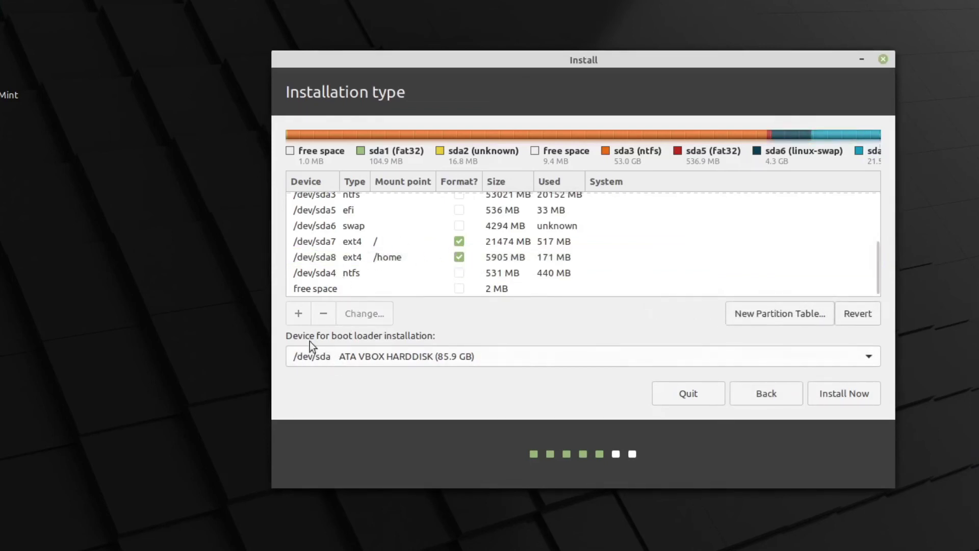
click(330, 213)
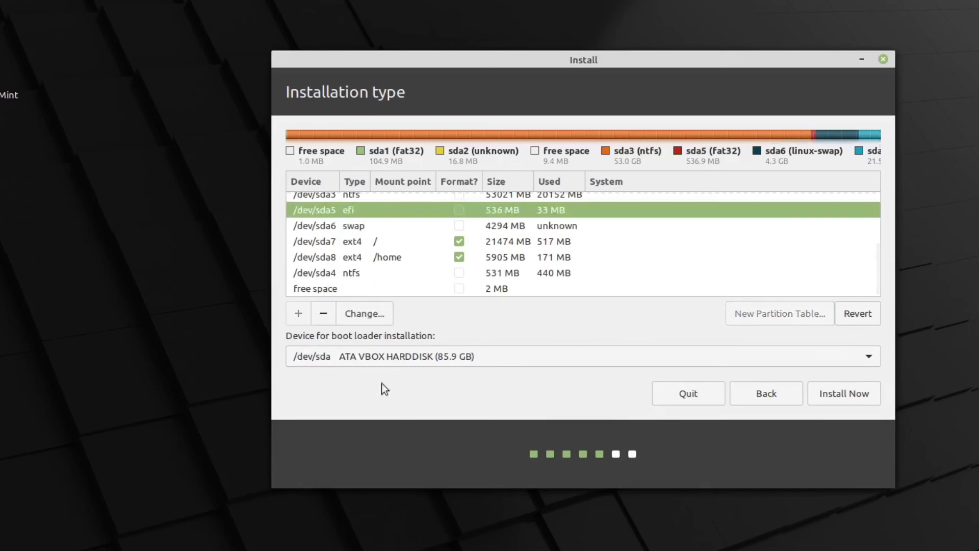
click(365, 357)
click(341, 424)
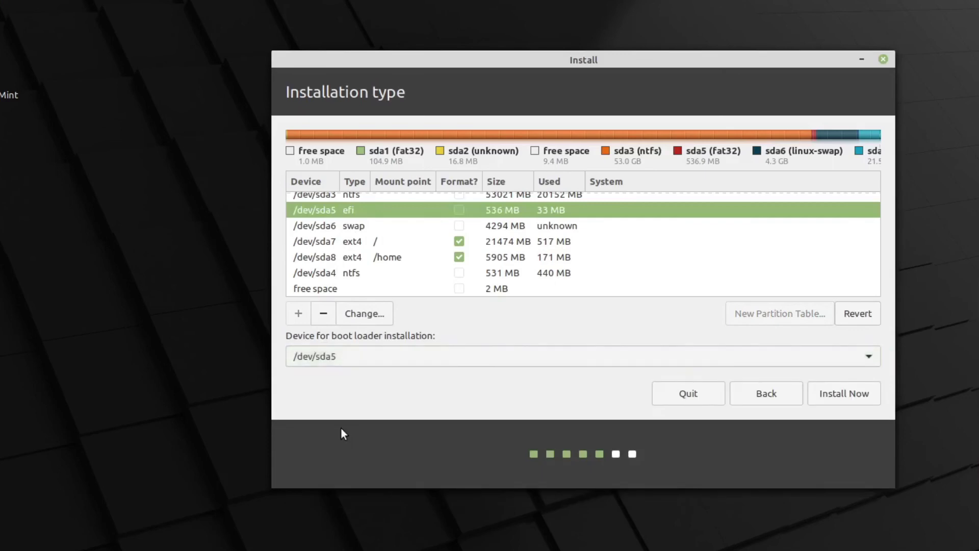
scroll(380, 255, up, 3)
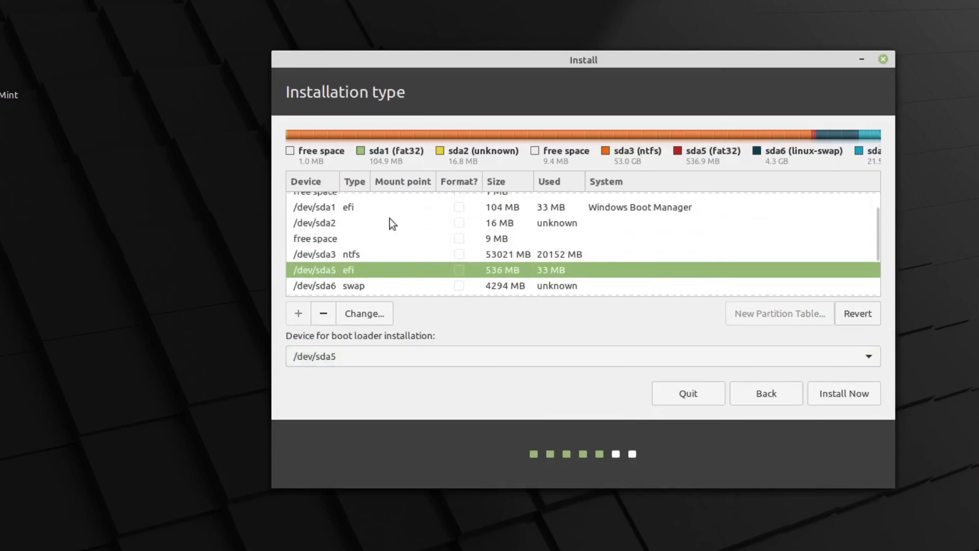
scroll(390, 220, up, 1)
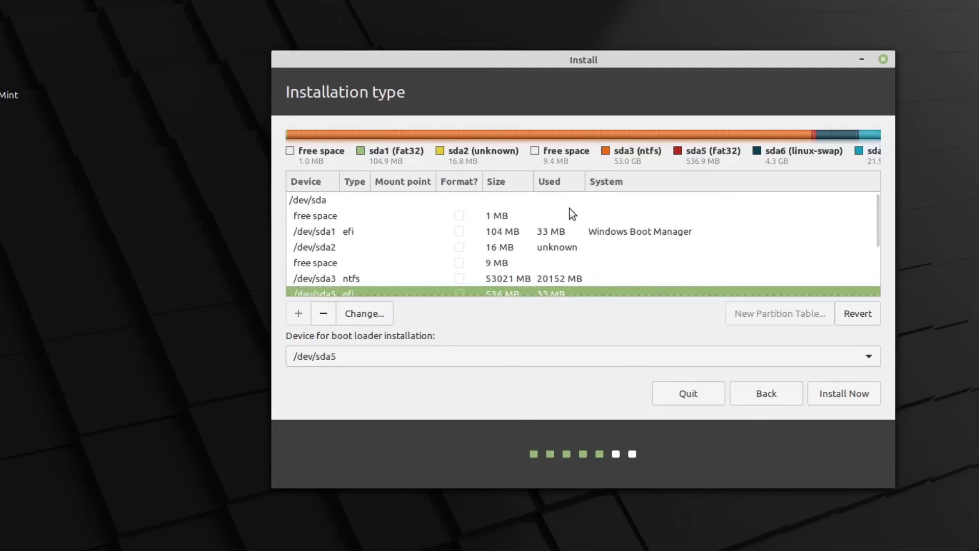
scroll(582, 209, down, 2)
scroll(593, 209, up, 1)
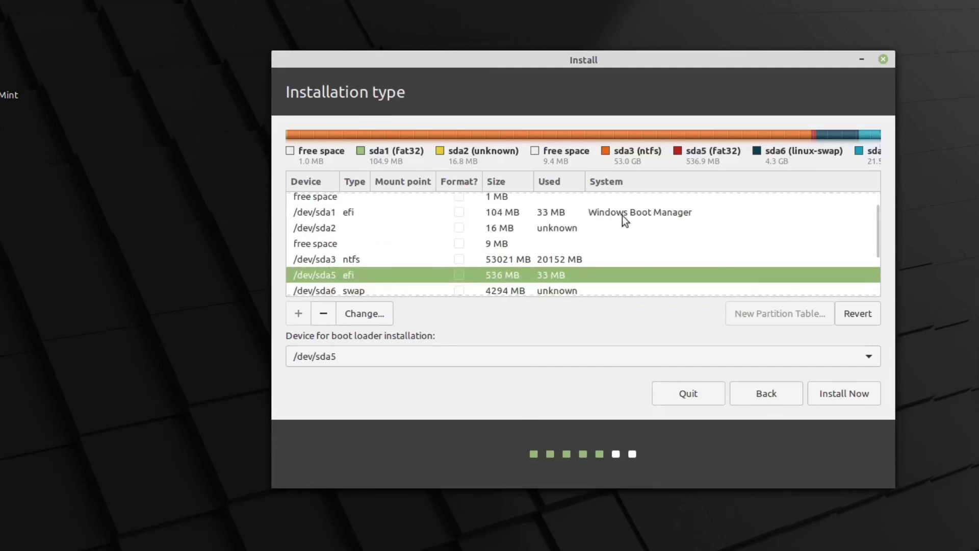
click(617, 211)
click(586, 276)
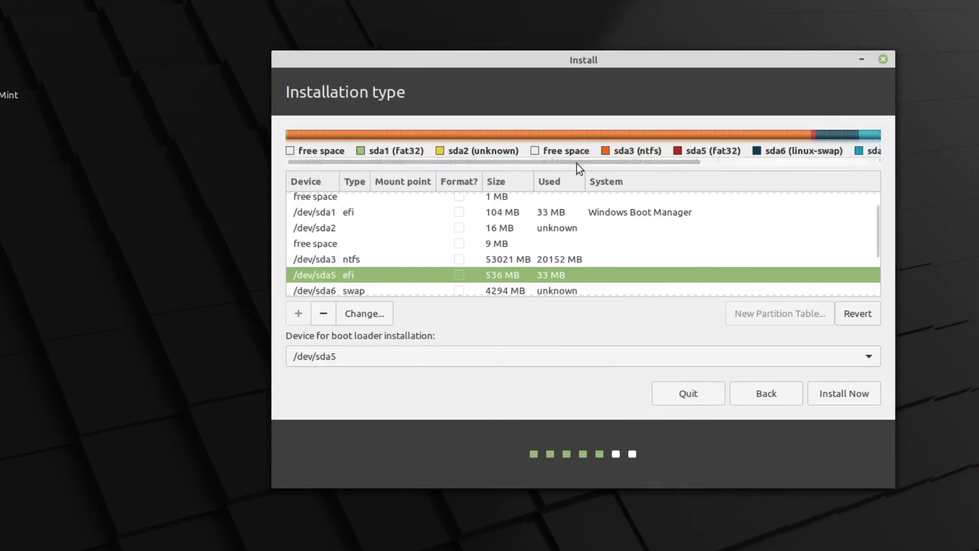
drag(464, 160, 672, 164)
drag(775, 167, 667, 163)
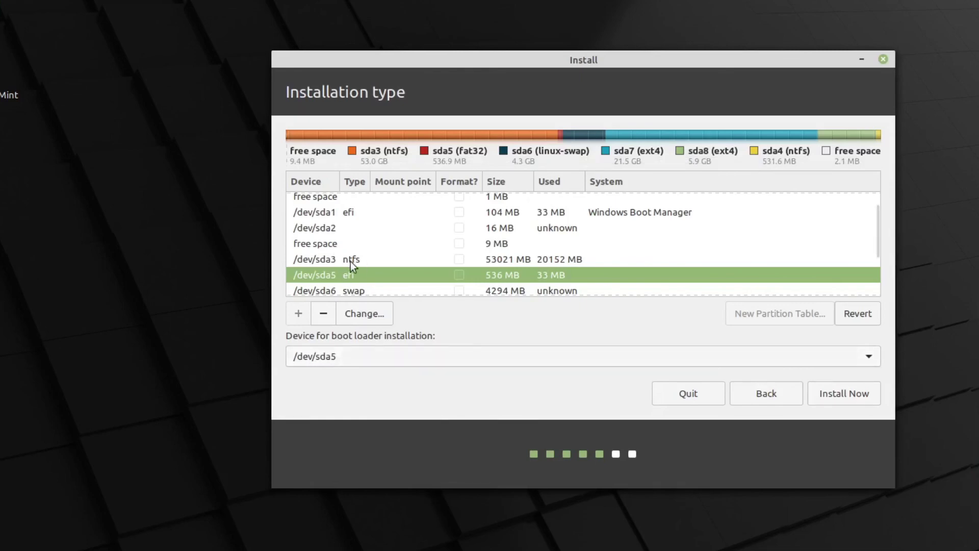
- Start the install, confirm writing partition changes to disk, and accept Perth as location
click(862, 397)
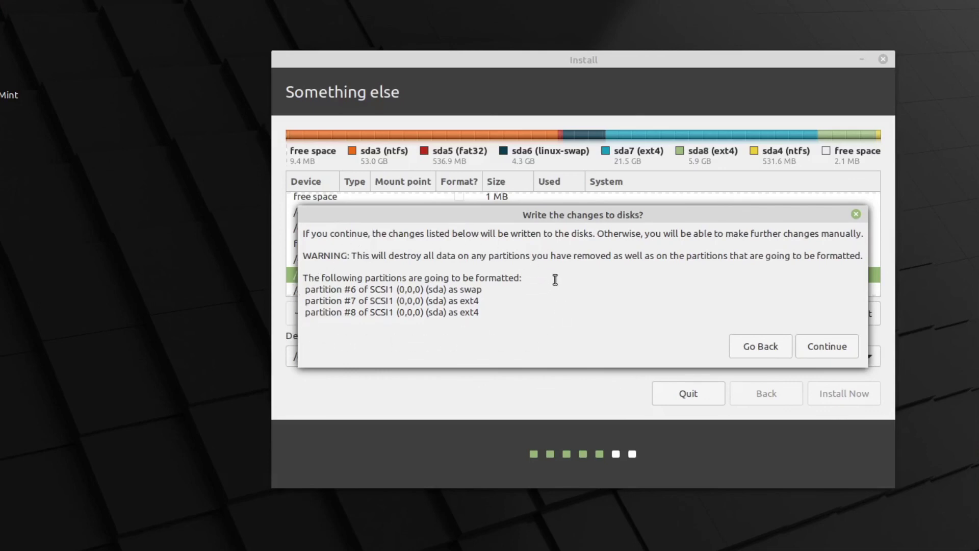
click(846, 351)
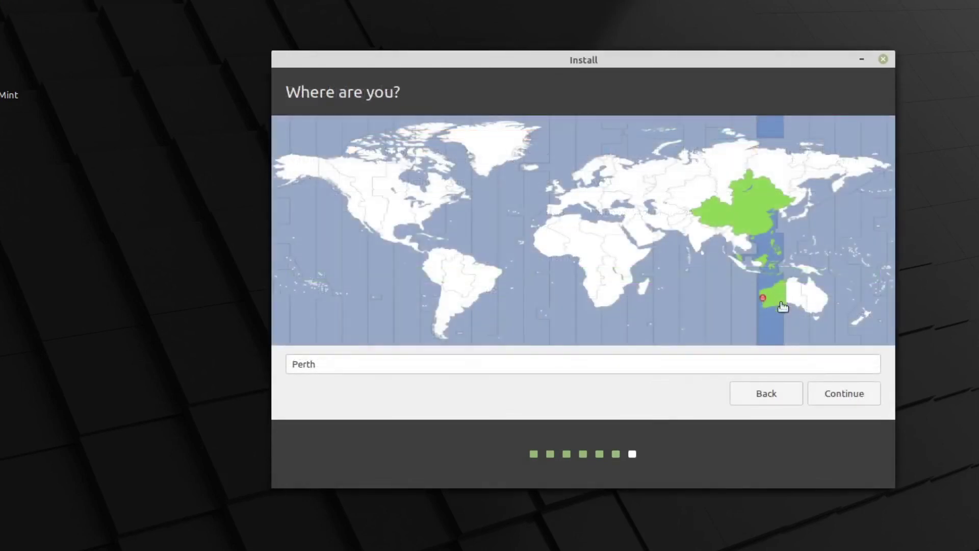
click(856, 400)
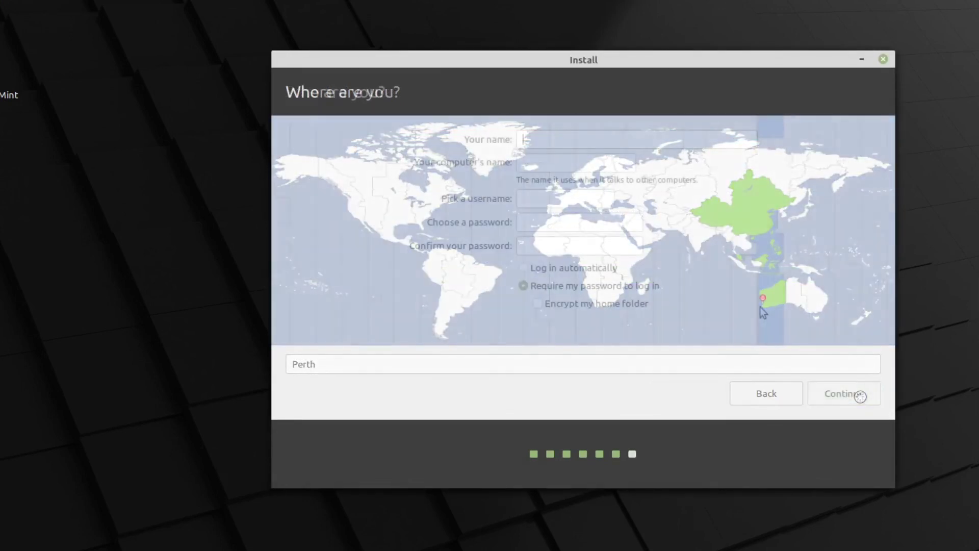
- Enter the user's full name, computer name 'mint-cin-vm' and account password, then continue installing
text(Colin B)
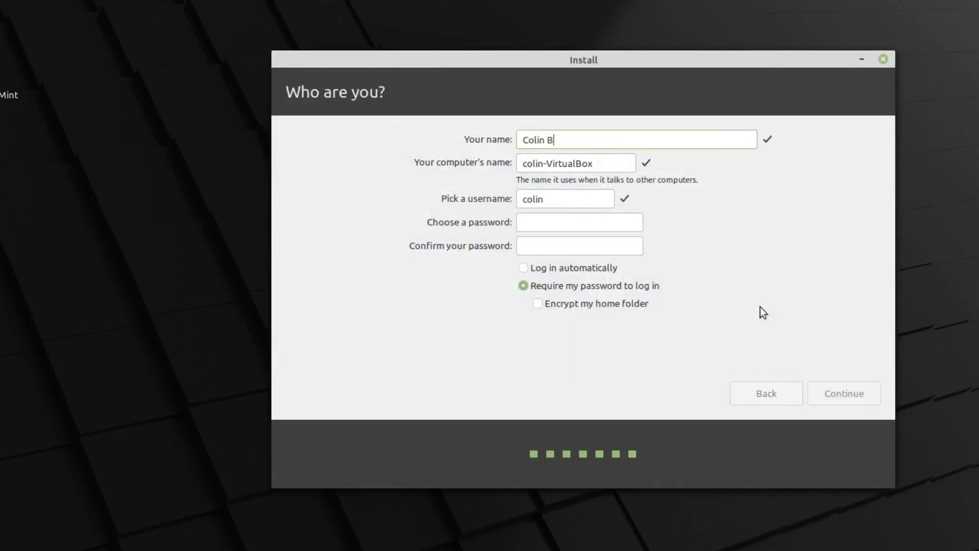
text(rash)
key(Tab)
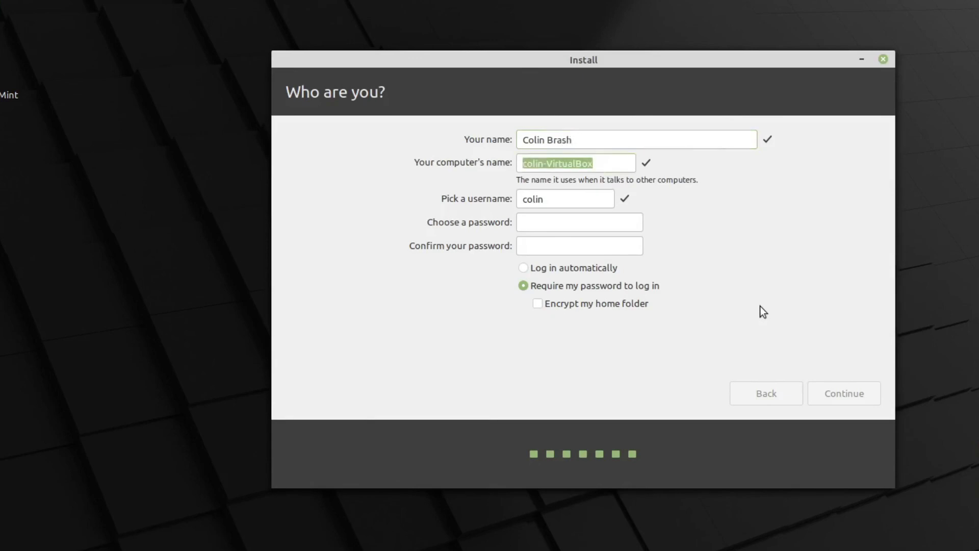
key(End)
key(BackSpace)
key(BackSpace)
key(BackSpace)
key(BackSpace)
key(BackSpace)
key(BackSpace)
key(BackSpace)
key(BackSpace)
key(BackSpace)
key(BackSpace)
text(mint-cin-vm)
click(530, 223)
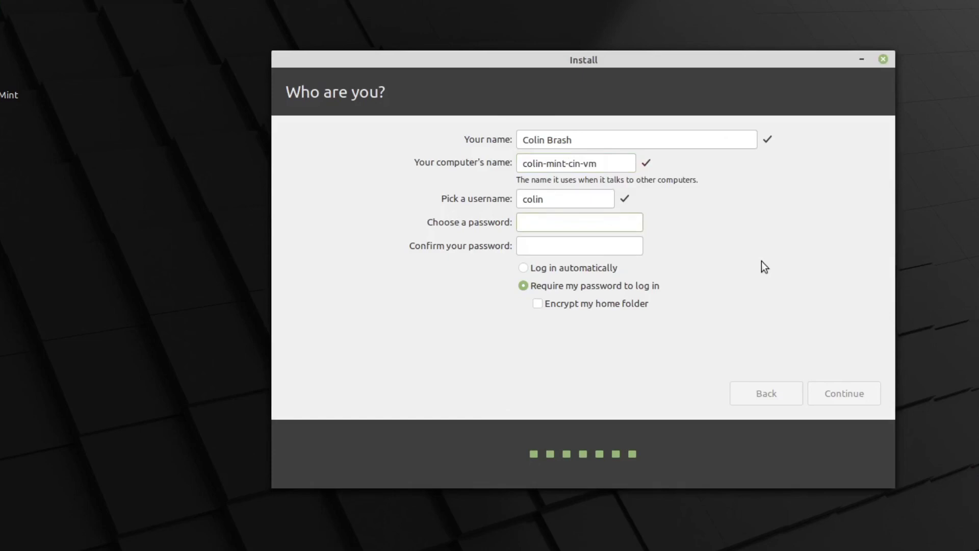
text(••••••)
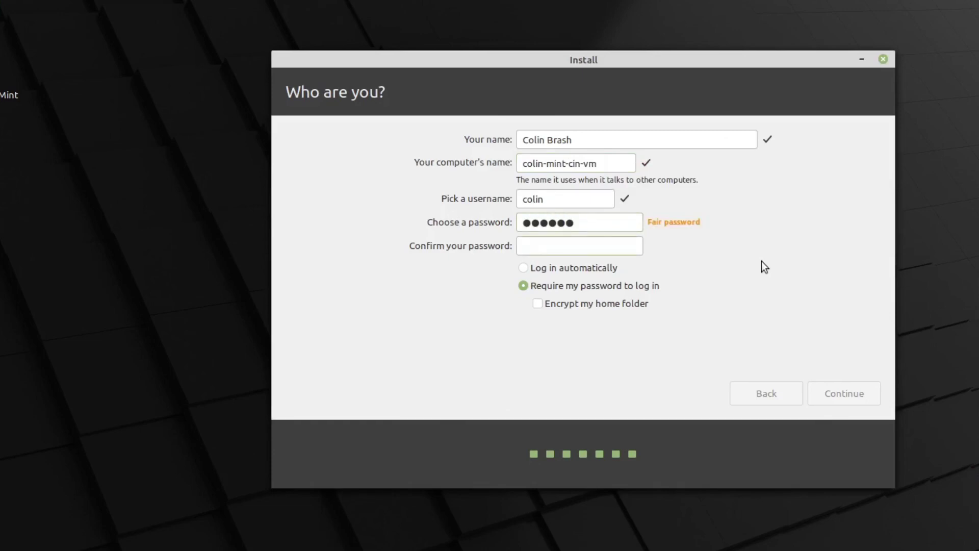
key(Tab)
text(••••••)
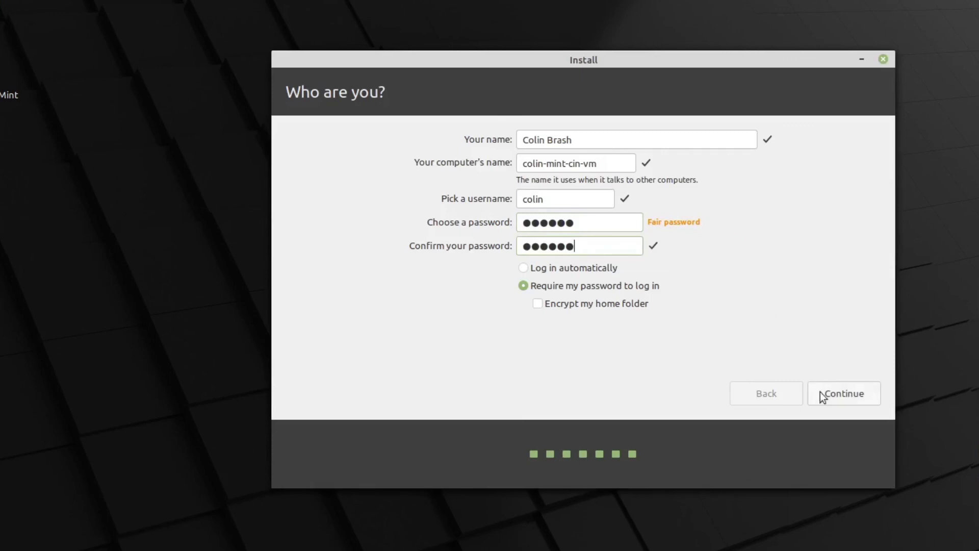
click(846, 395)
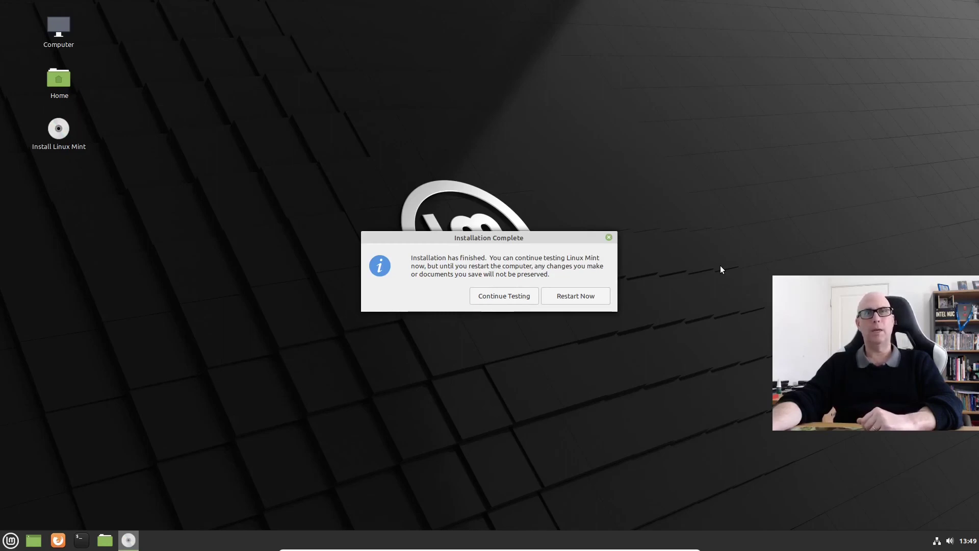
- Restart and boot Linux Mint 20.2 Cinnamon from the GRUB menu
click(598, 296)
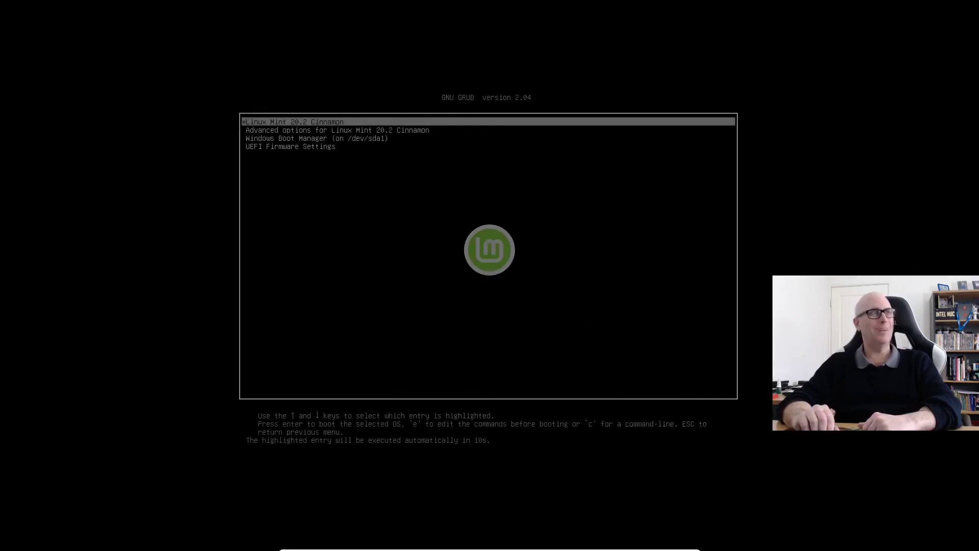
key(Down)
key(Down)
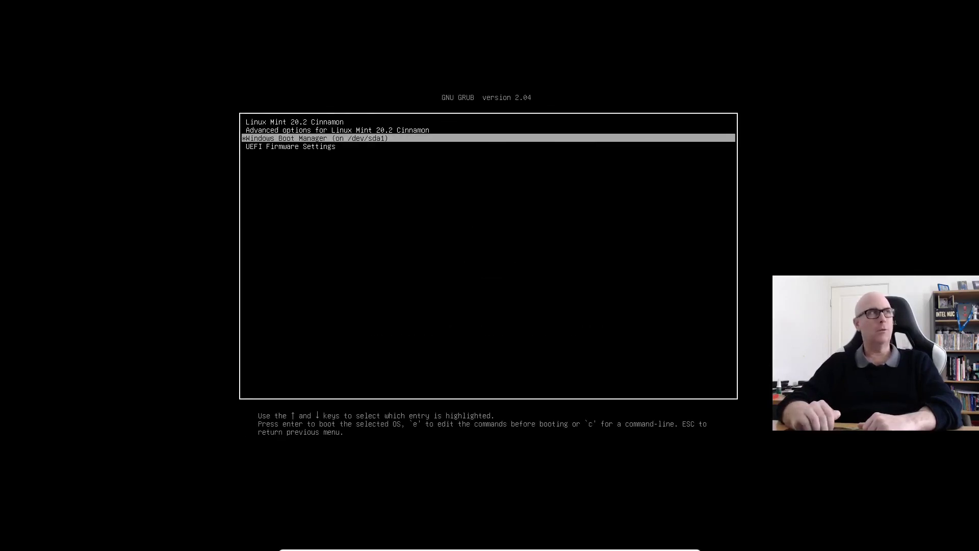
key(Down)
key(Up)
key(Up)
key(Up)
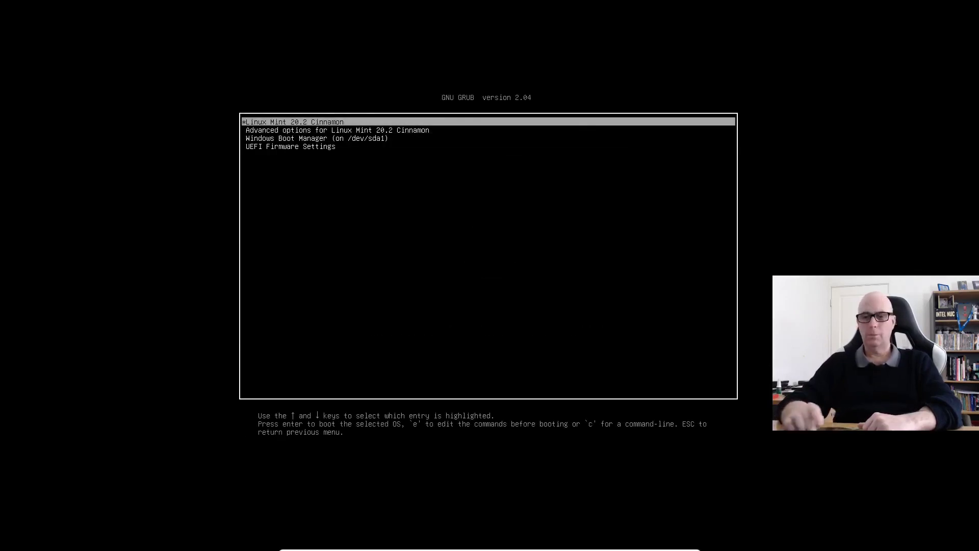
key(Return)
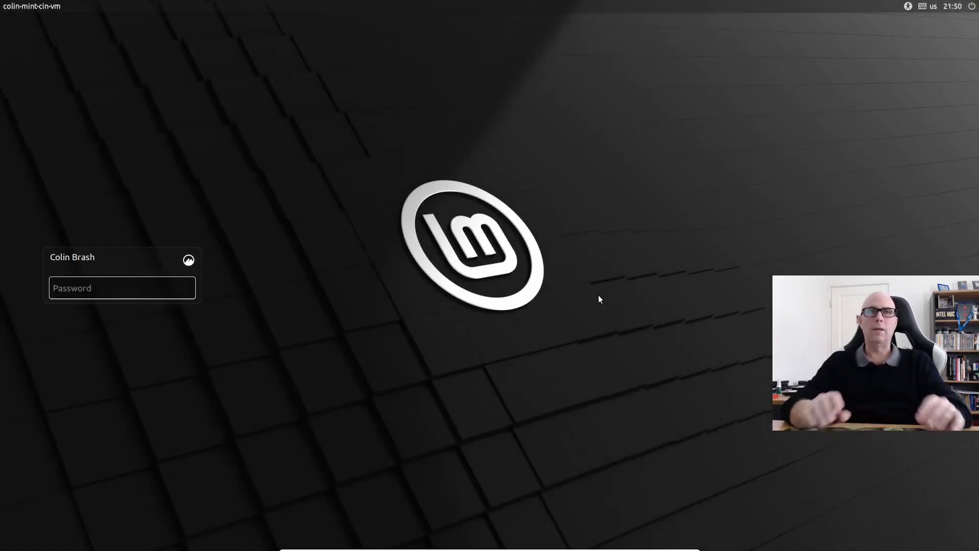
- Log in, dismiss the driver notification and Welcome screen, then shut down from the menu
text(•)
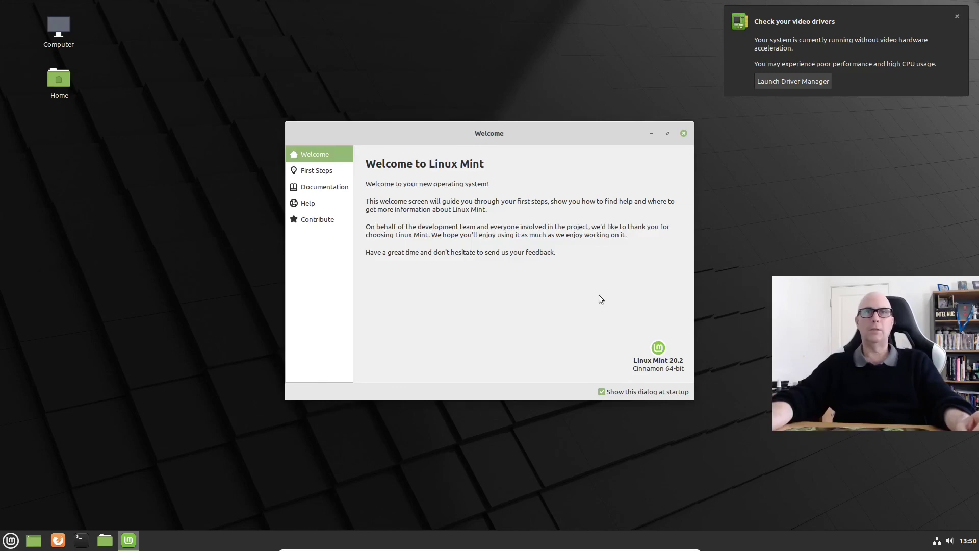
click(958, 18)
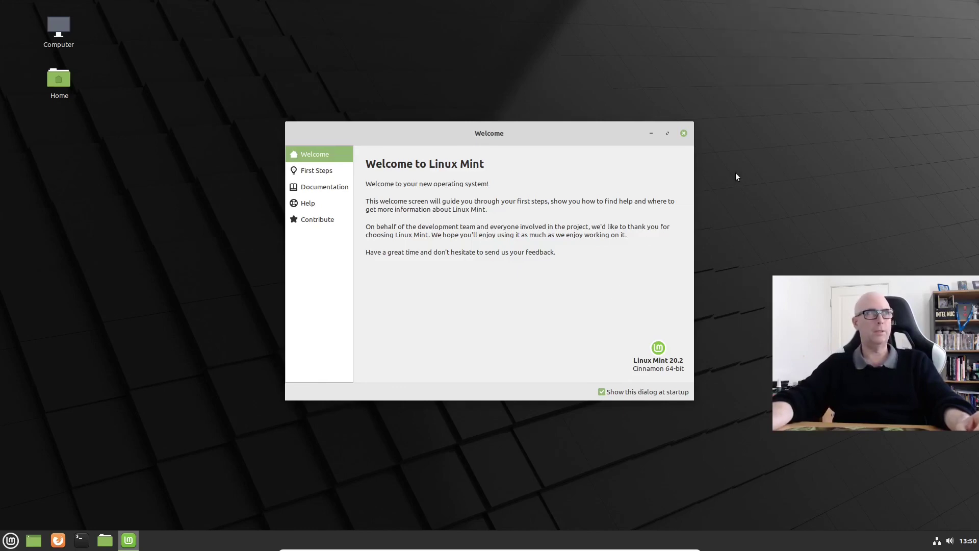
click(683, 133)
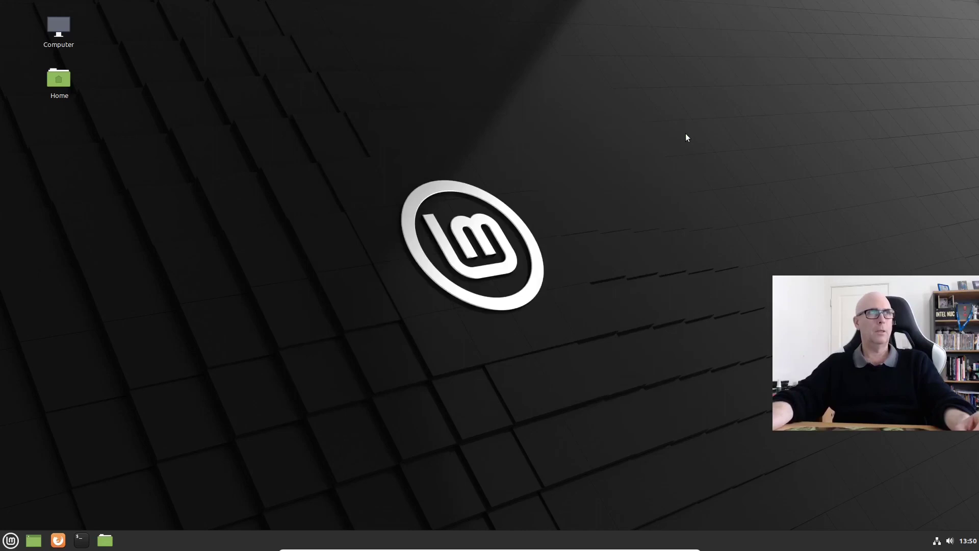
click(2, 539)
click(23, 502)
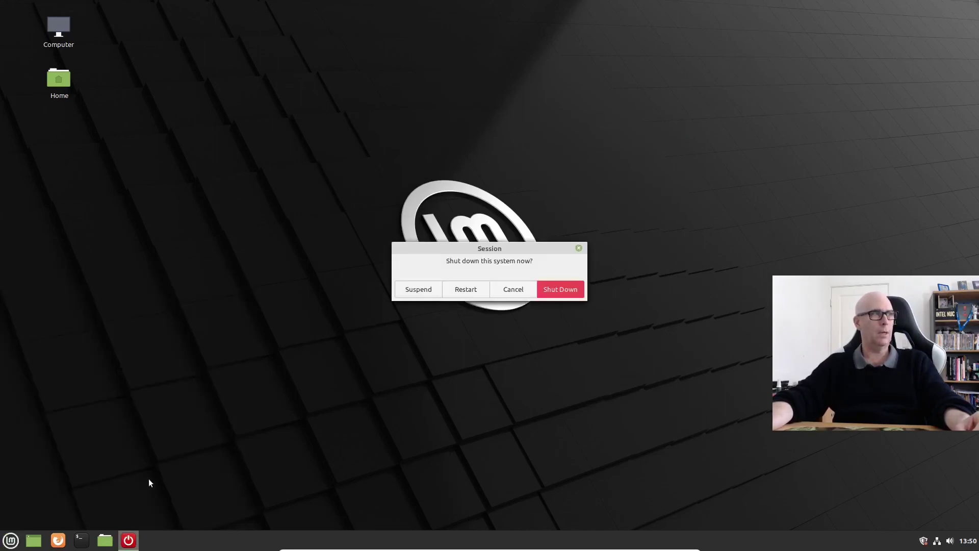
click(466, 289)
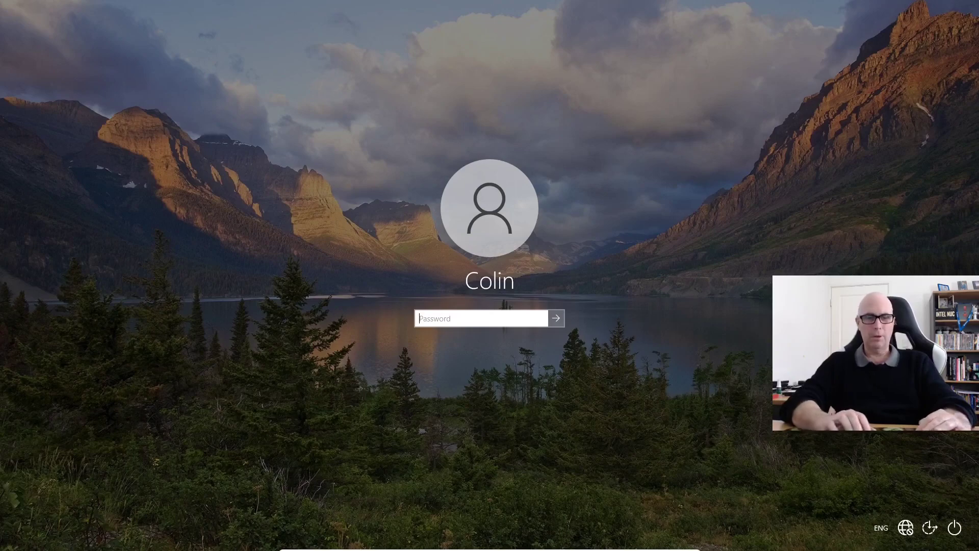
- Sign in to Windows 10 with the account password and open the Start menu
text(•••••••)
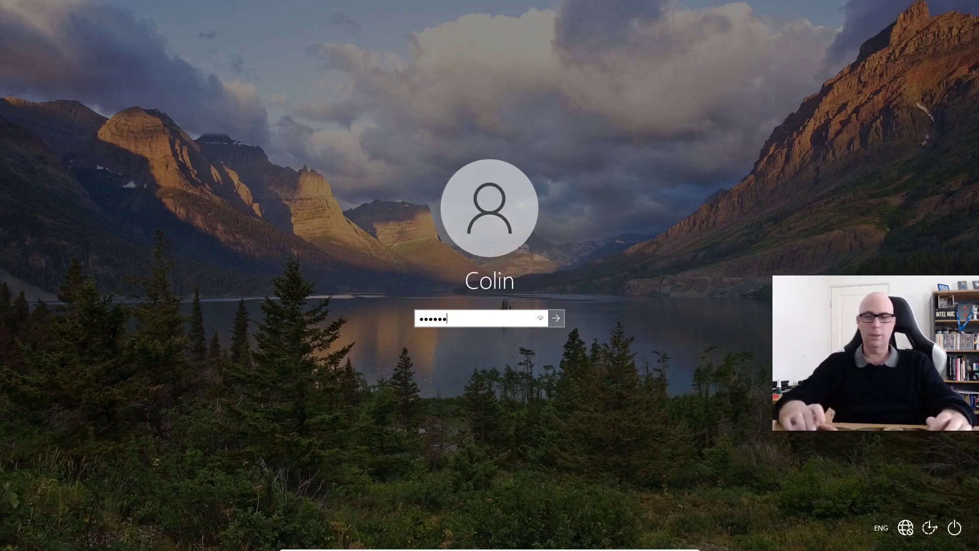
key(Return)
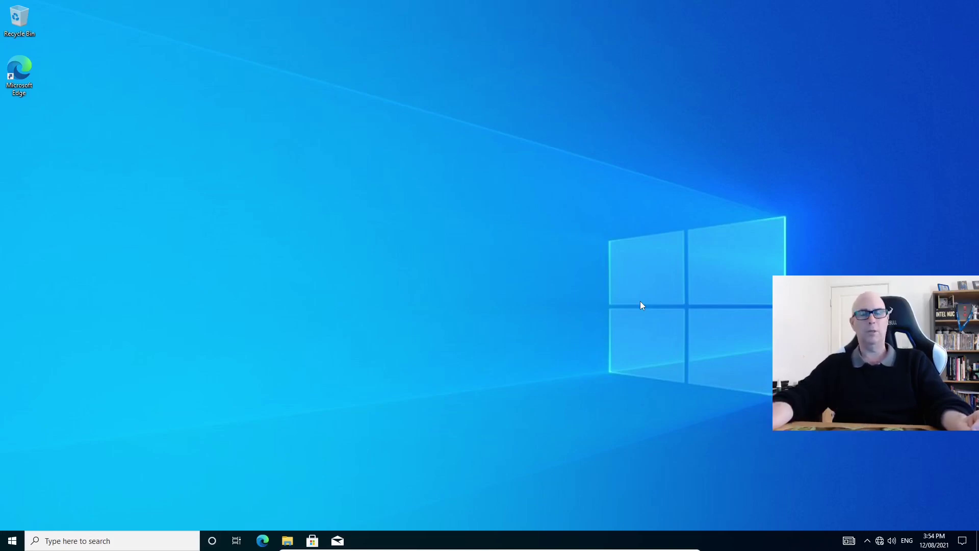
key(super)
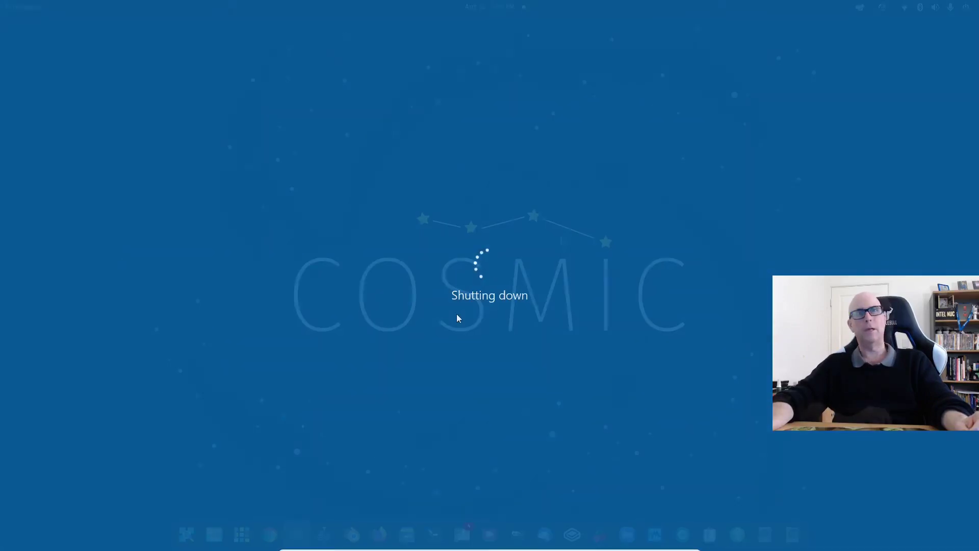